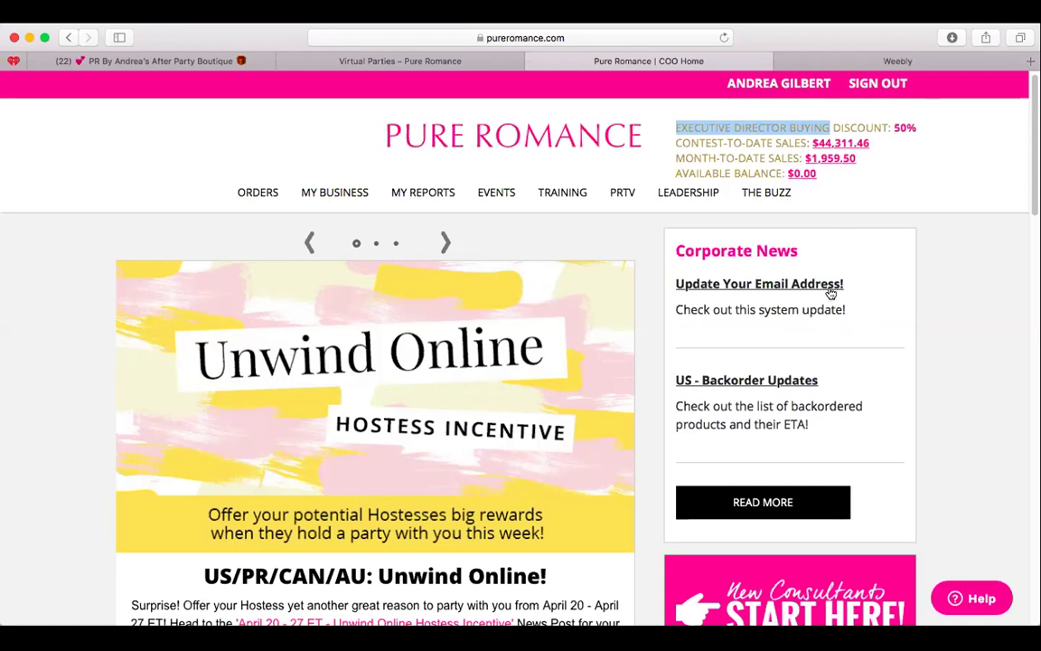
# Open Place Regular Order from the ORDERS menu and expand its Category list.
pyautogui.scroll(-10, 439, 239)
pyautogui.moveTo(421, 133)
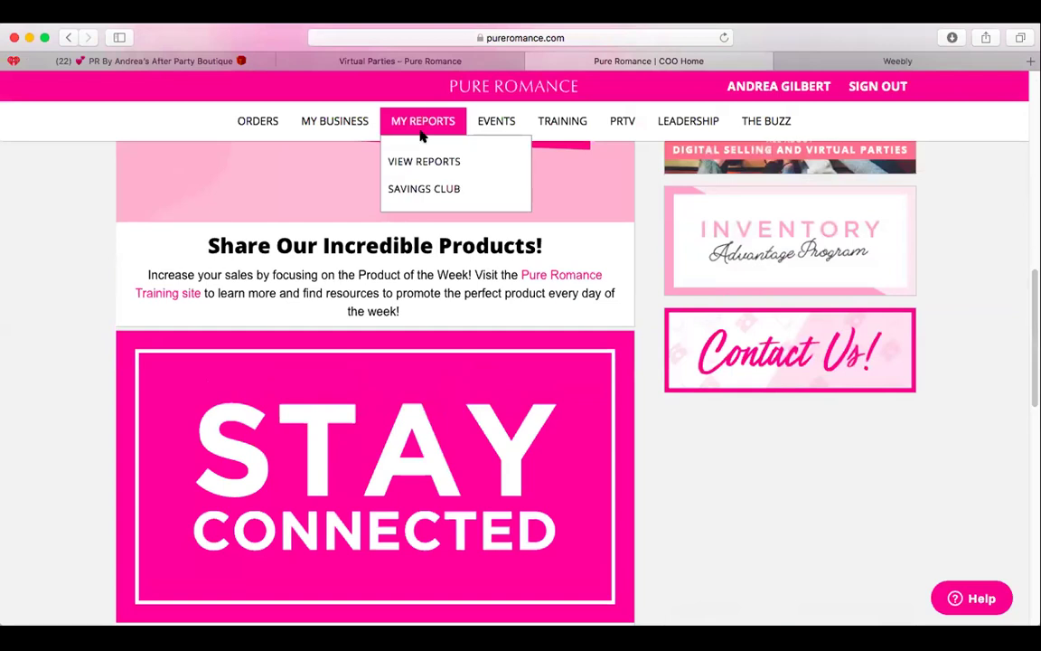
pyautogui.scroll(3, 443, 289)
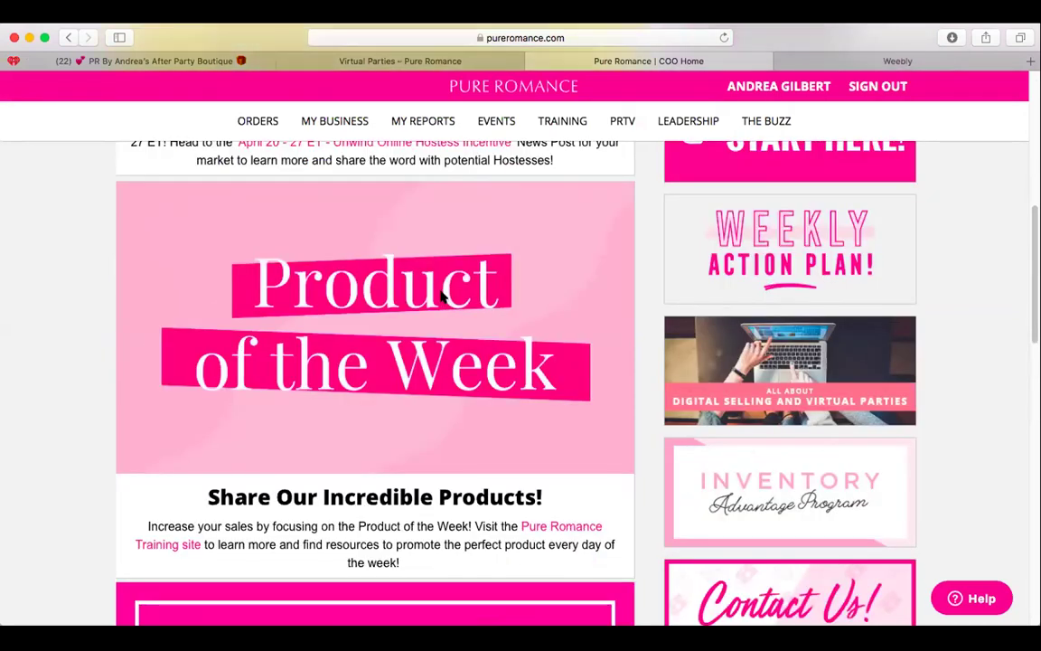
pyautogui.scroll(6, 425, 271)
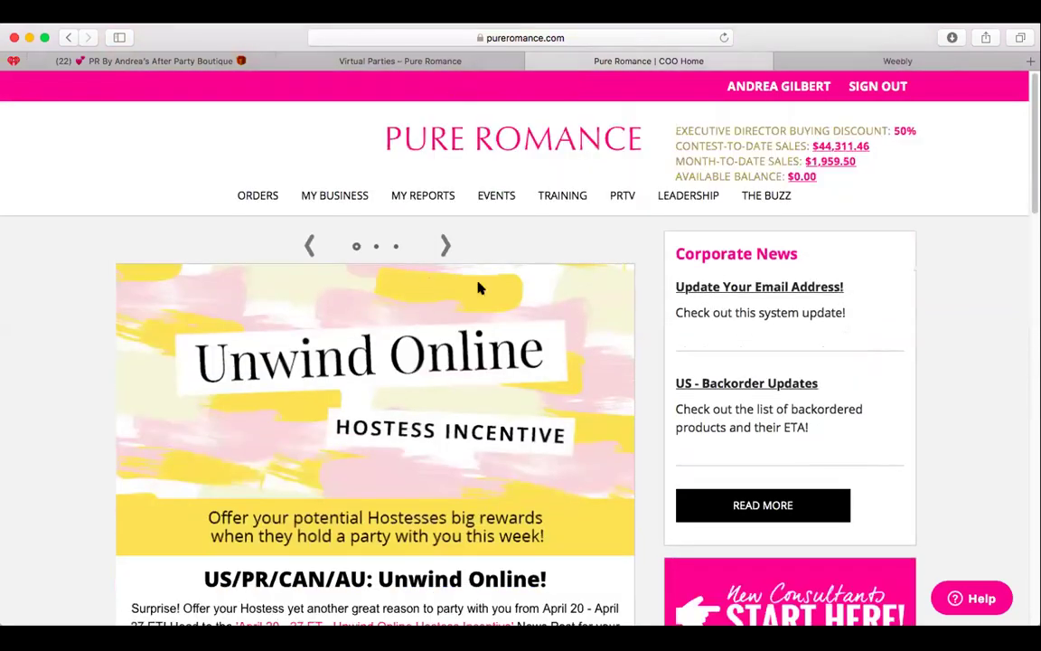
pyautogui.moveTo(262, 200)
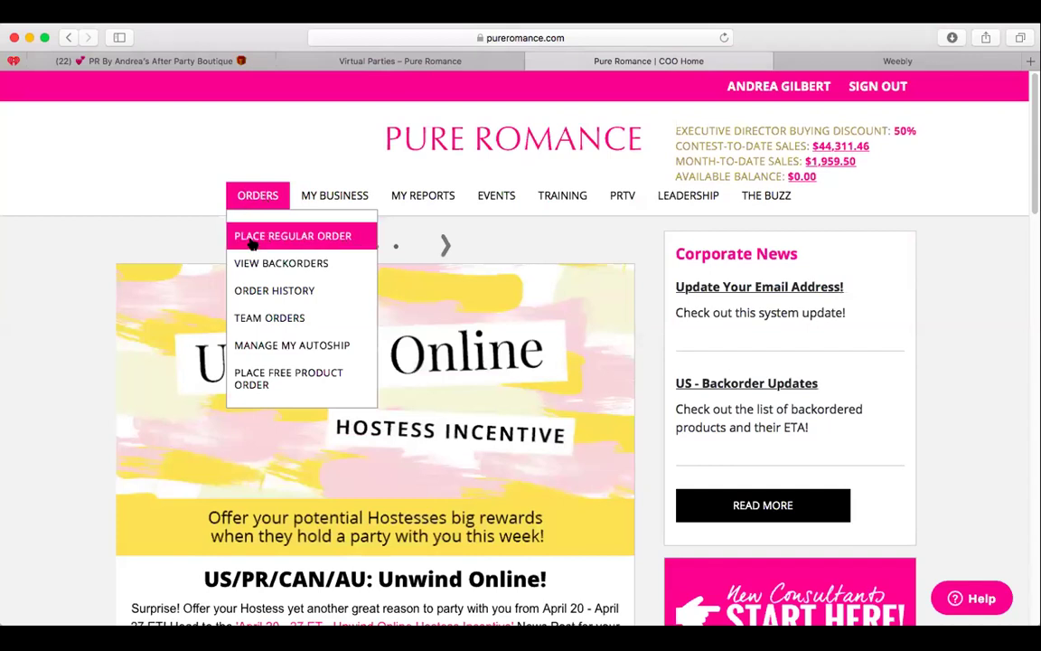
pyautogui.click(253, 236)
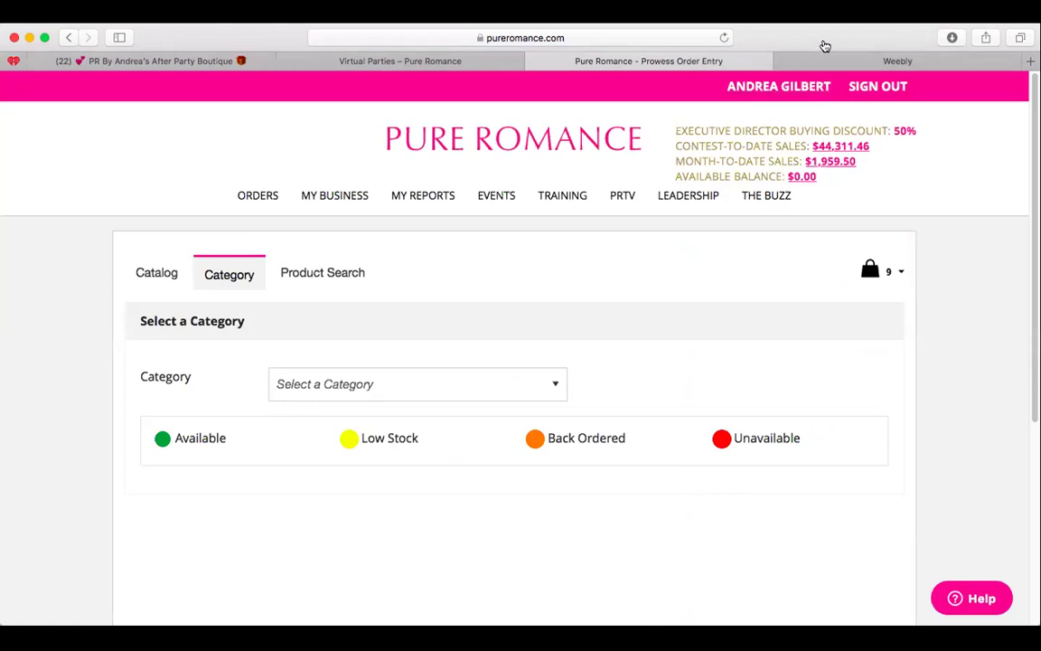
pyautogui.click(507, 384)
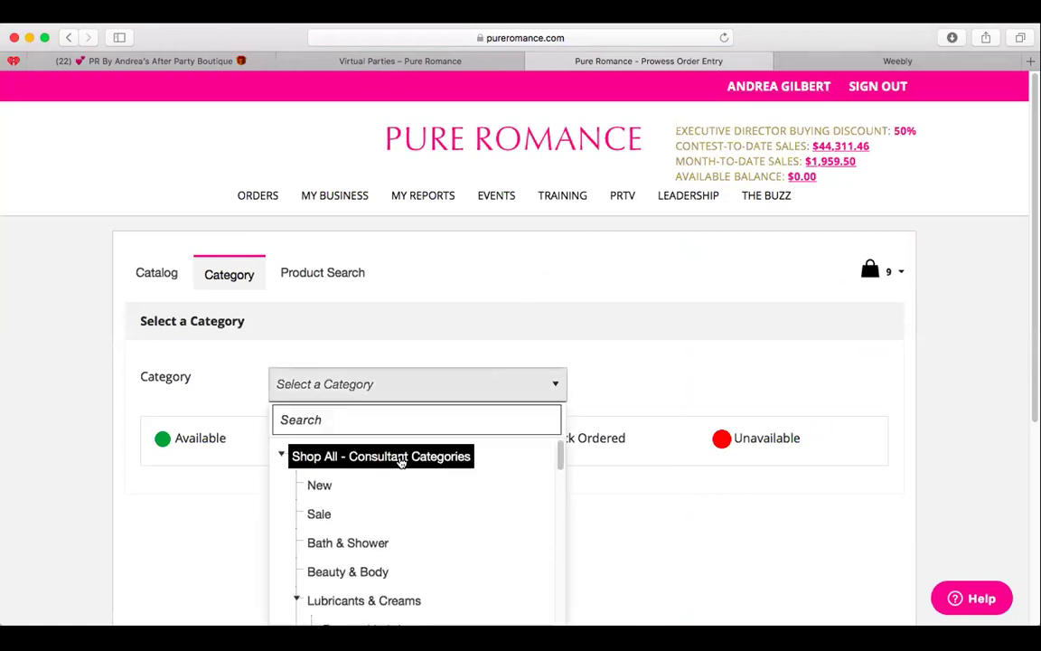
# List the Shop All – Consultant Categories products and scroll through them.
pyautogui.scroll(-1, 402, 463)
pyautogui.click(401, 463)
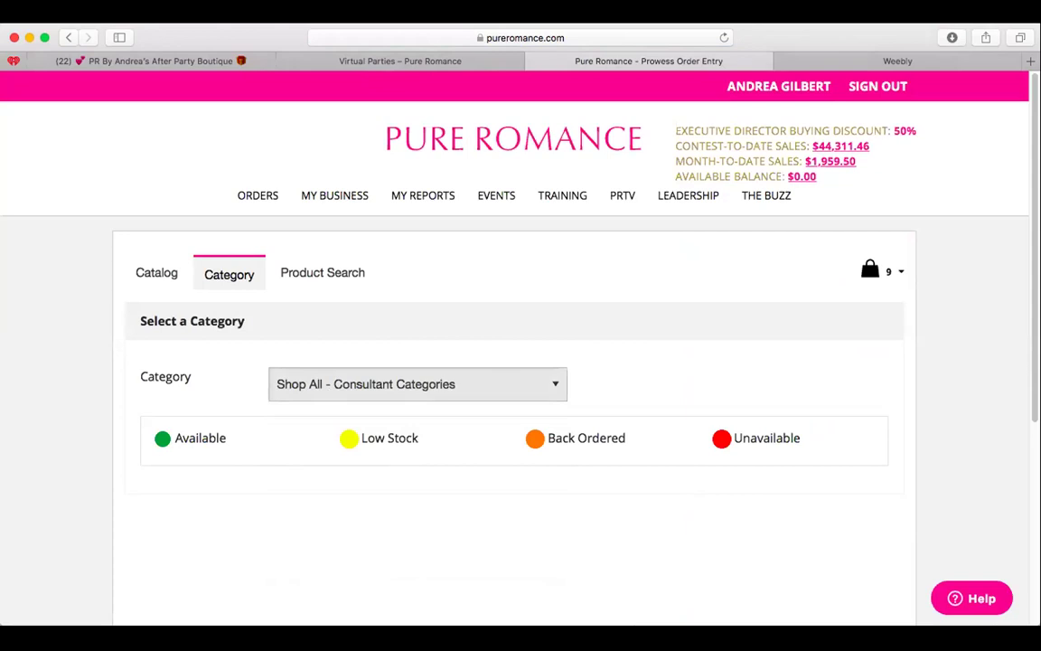
pyautogui.scroll(-1, 994, 380)
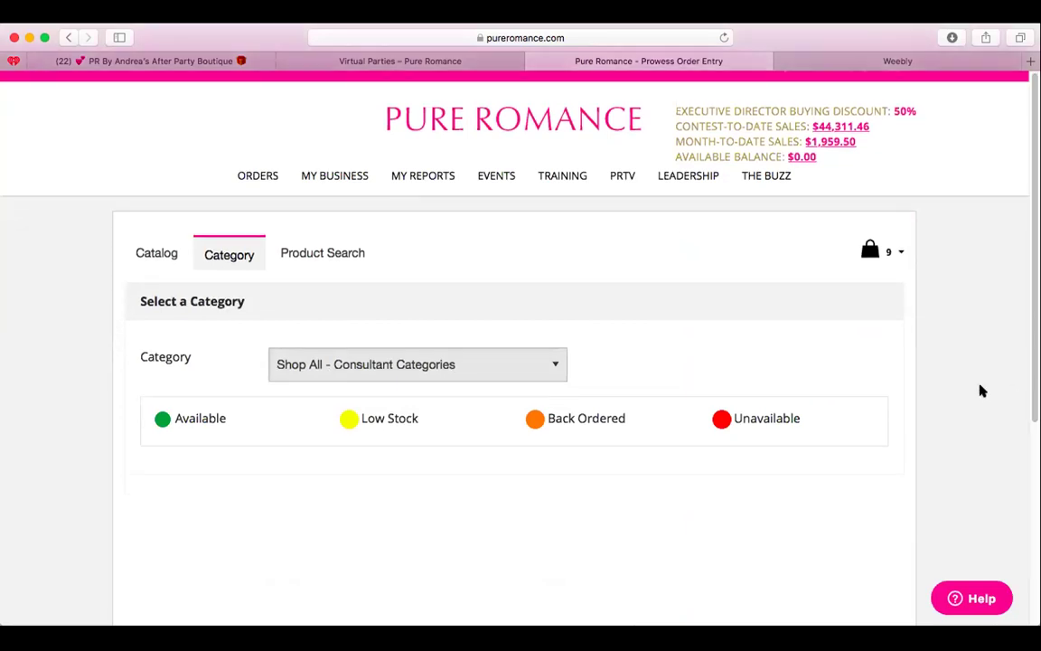
pyautogui.scroll(-5, 979, 387)
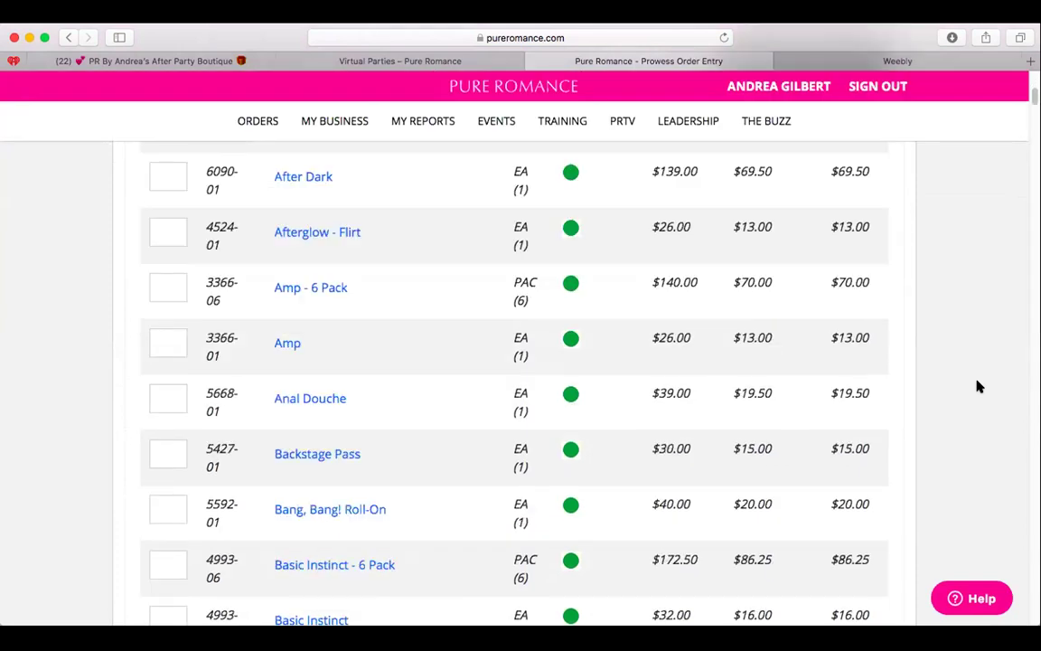
pyautogui.scroll(-20, 979, 387)
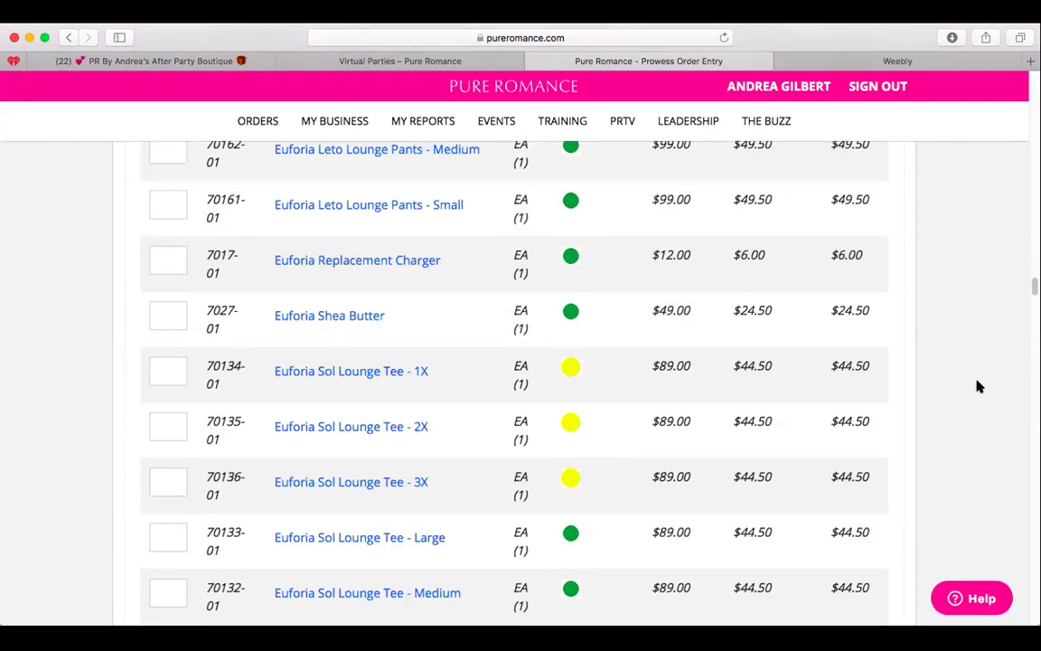
pyautogui.scroll(20, 978, 386)
# Search the page for 'coochy' and browse its 8 matches.
pyautogui.press('super+f')
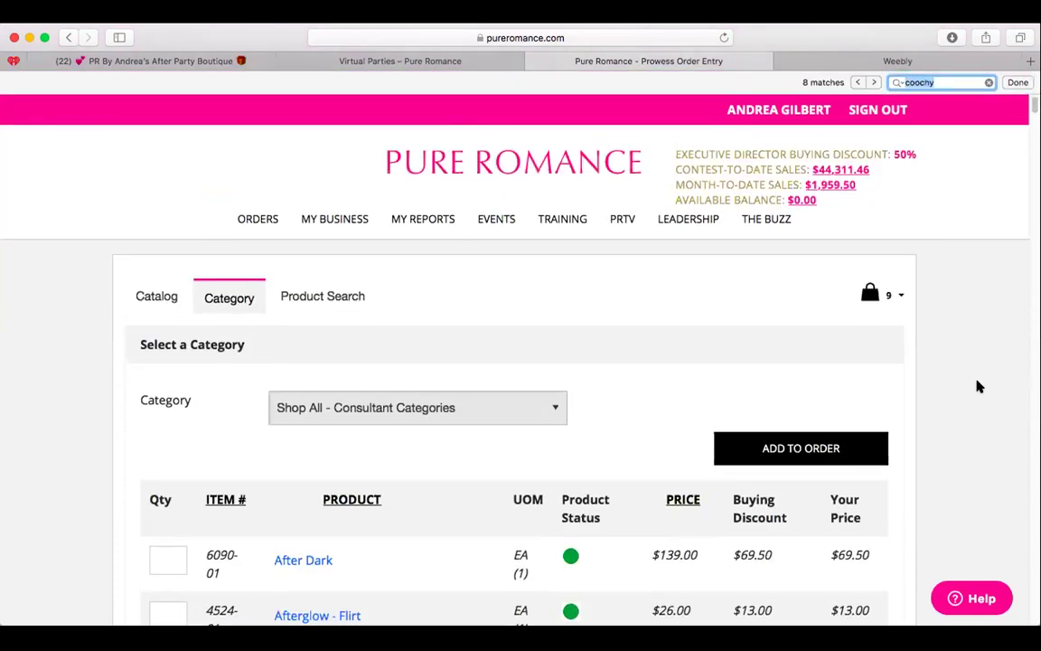
pyautogui.press('Return')
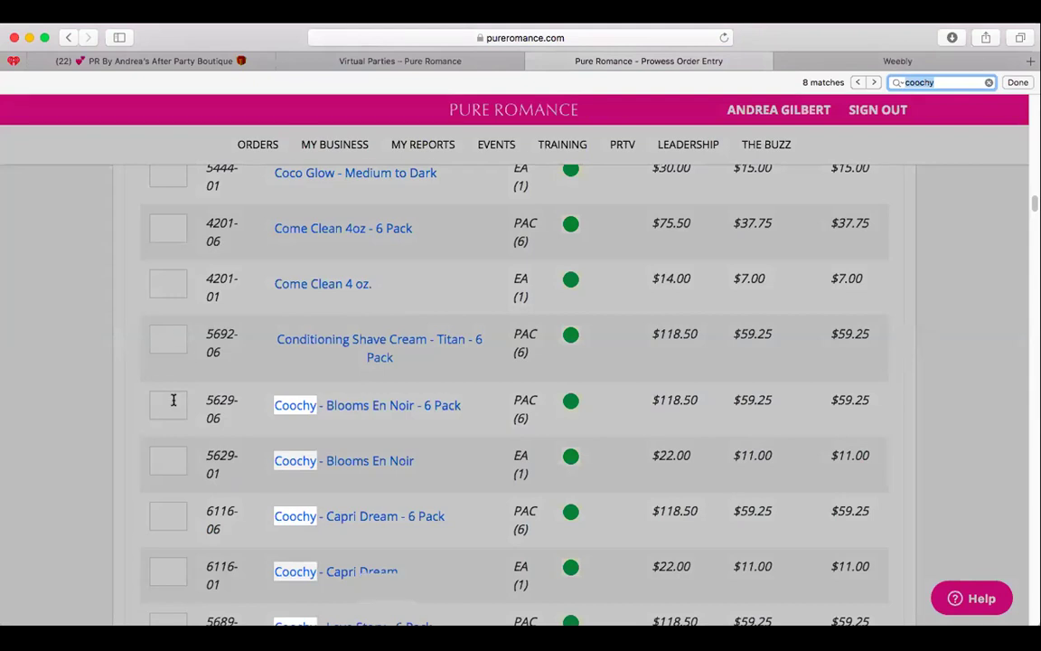
pyautogui.scroll(-1, 216, 397)
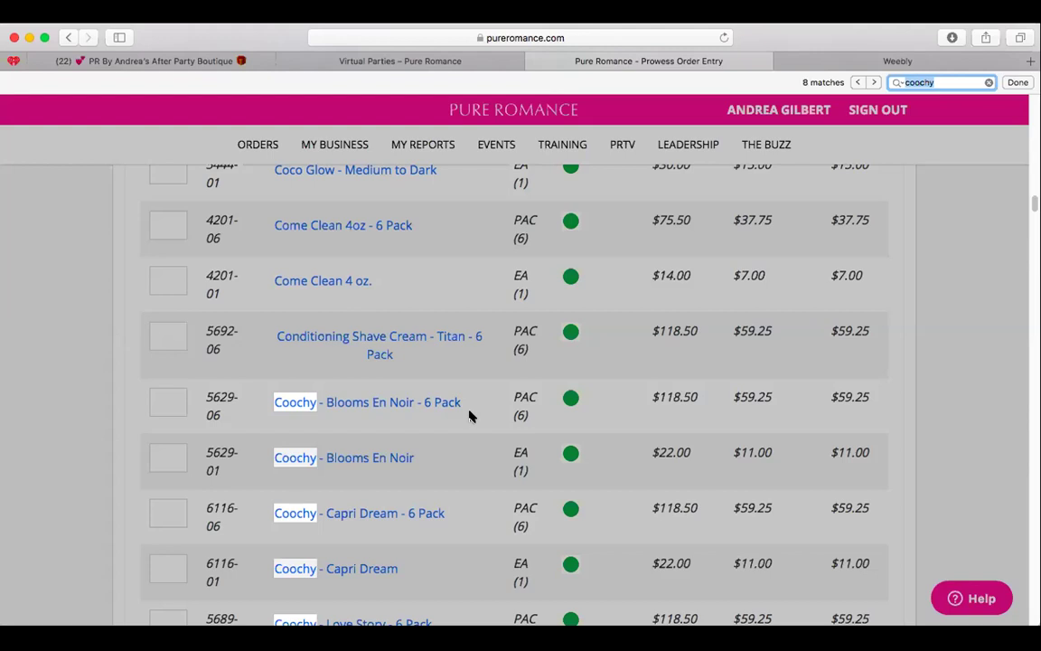
pyautogui.scroll(5, 469, 415)
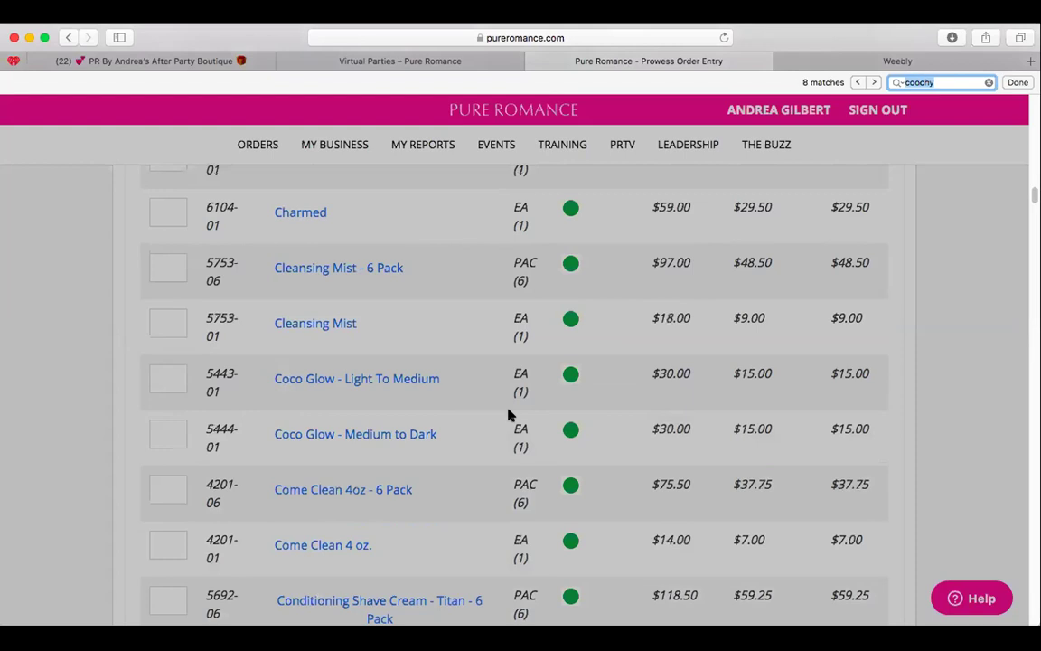
pyautogui.scroll(-5, 508, 413)
pyautogui.scroll(10, 456, 432)
pyautogui.scroll(15, 450, 451)
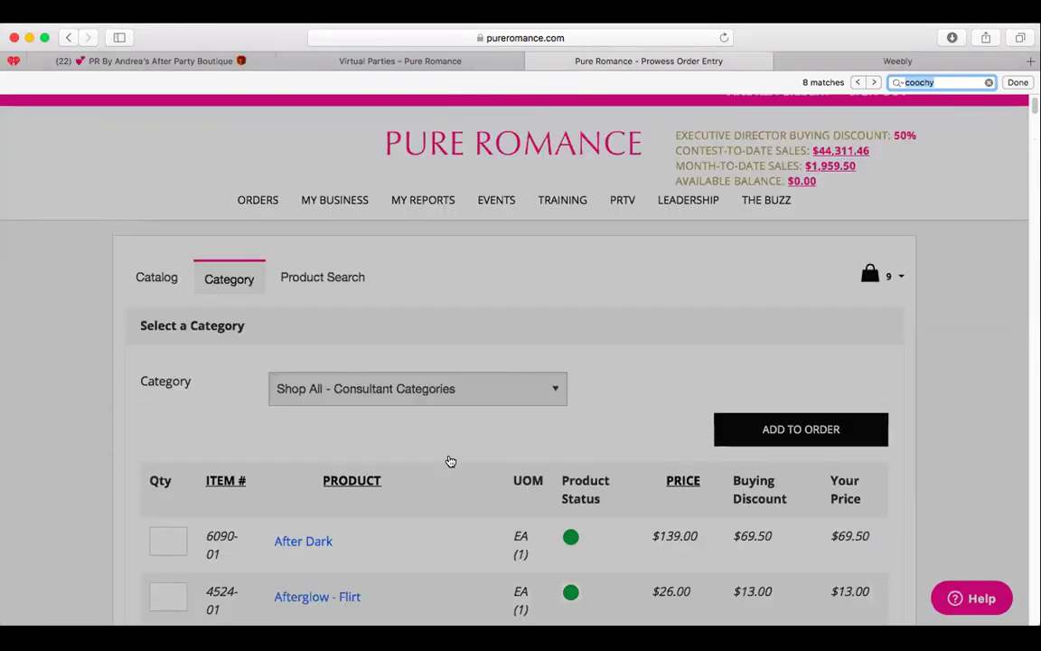
# Filter the order page to the Sale category and scroll the marked-down items.
pyautogui.click(419, 409)
pyautogui.scroll(-10, 434, 420)
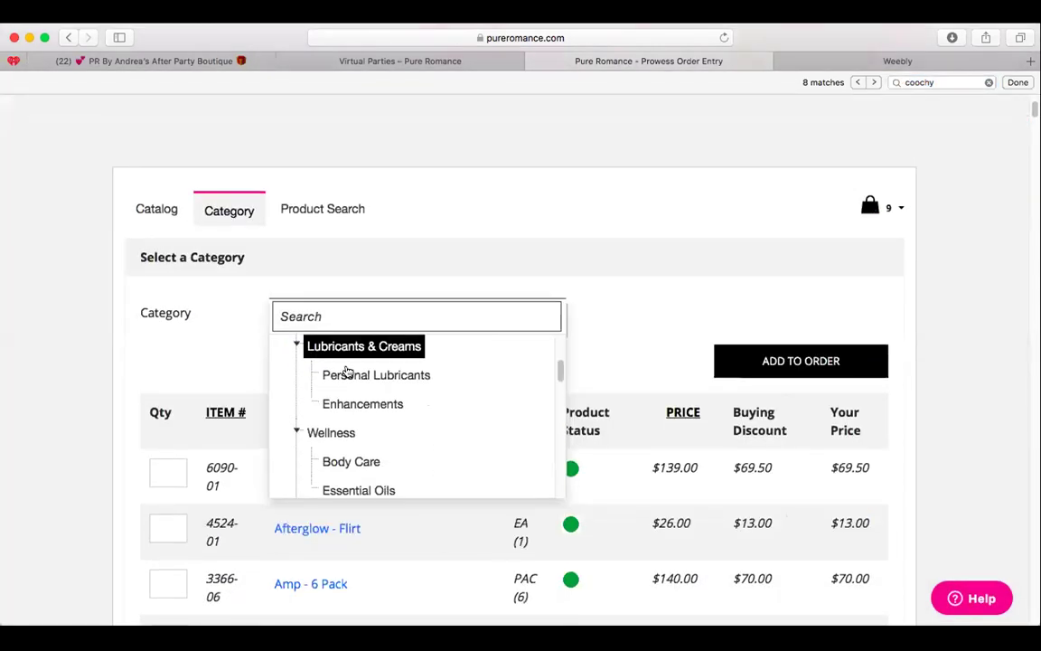
pyautogui.scroll(5, 348, 372)
pyautogui.scroll(3, 389, 379)
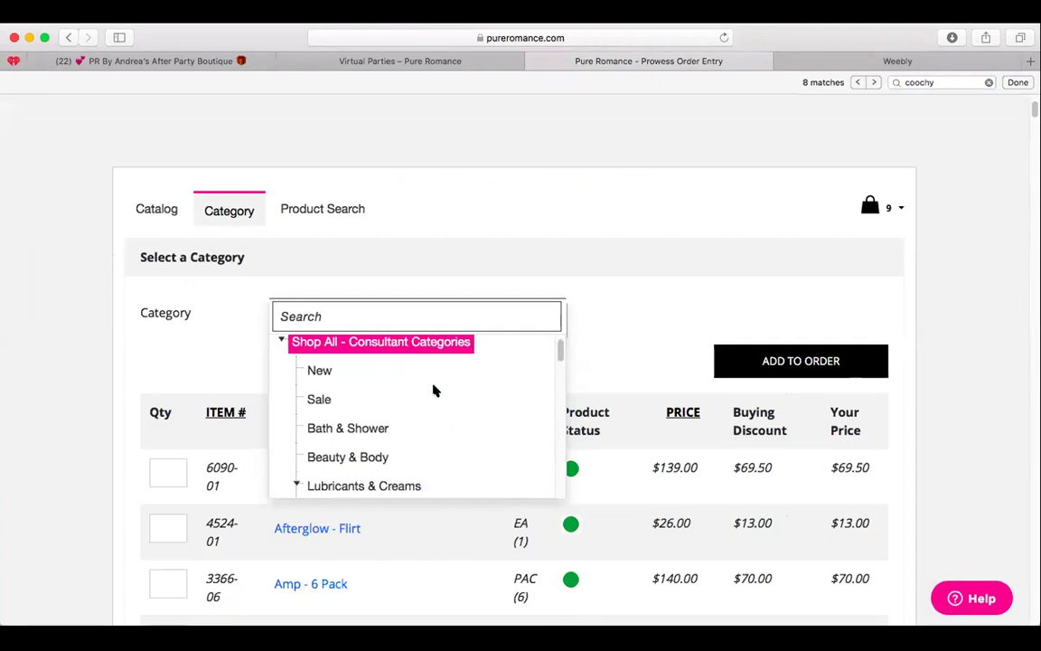
pyautogui.click(311, 399)
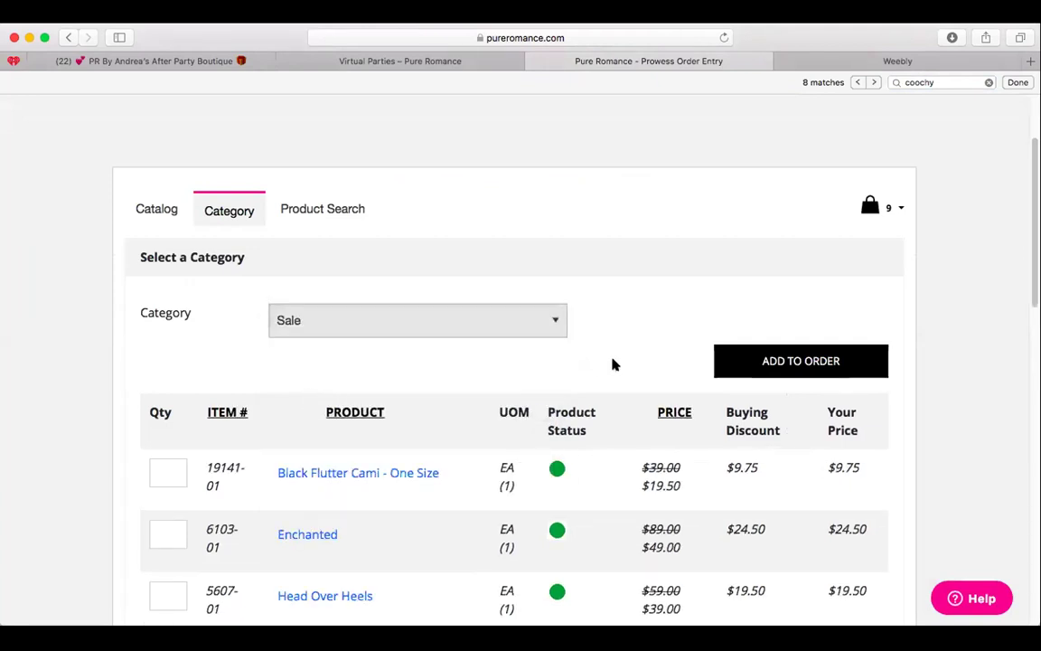
pyautogui.scroll(-1, 635, 301)
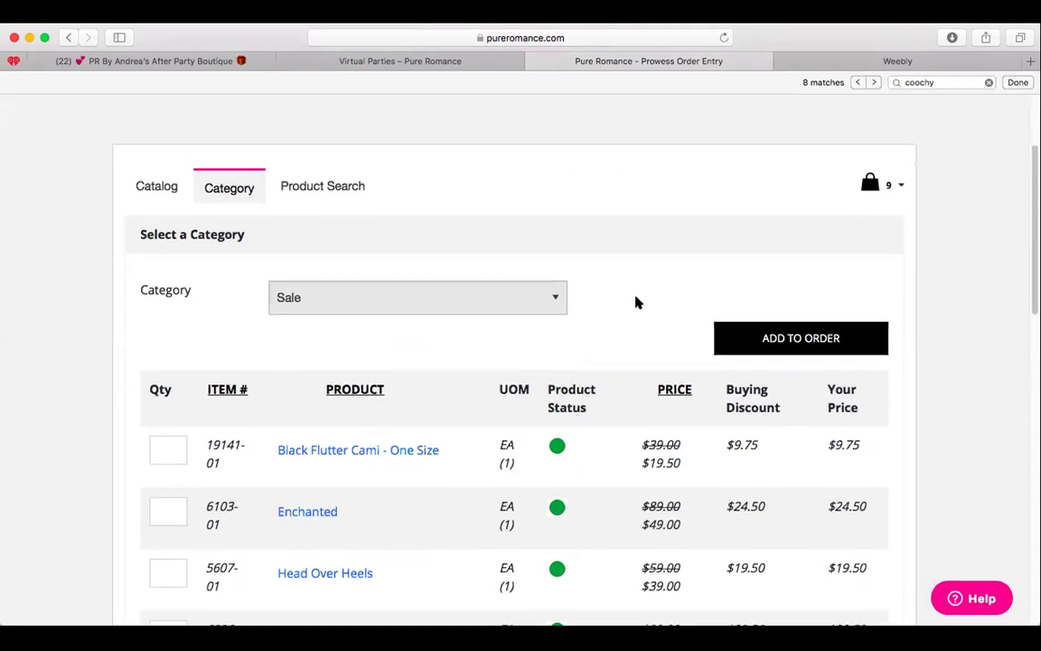
pyautogui.scroll(-3, 636, 301)
pyautogui.scroll(-2, 636, 300)
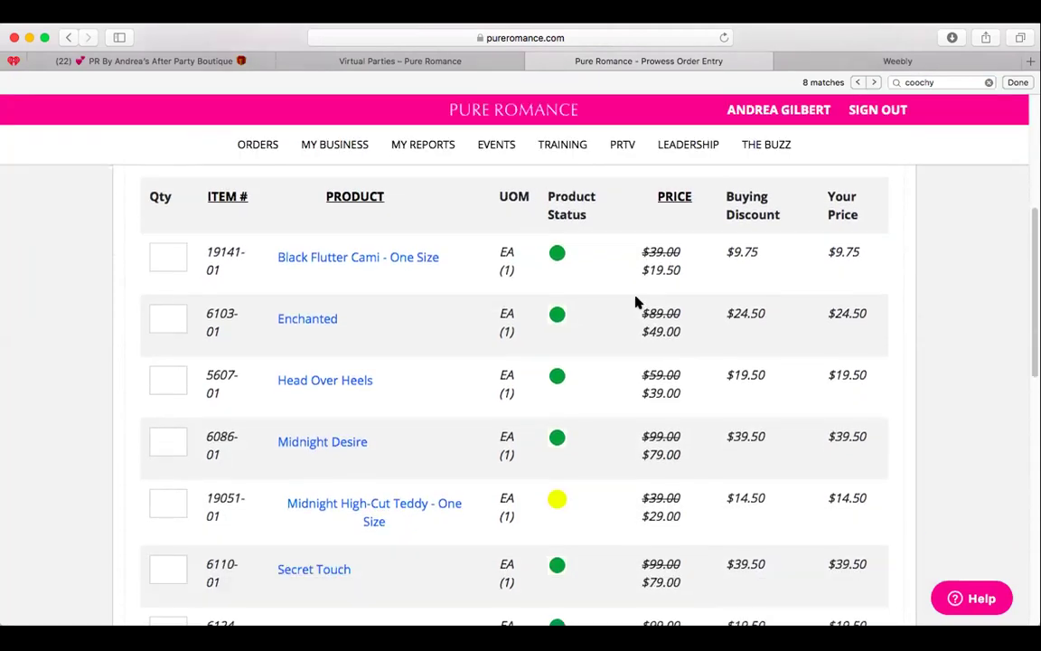
# View the Enchanted product overview, then close it.
pyautogui.click(305, 320)
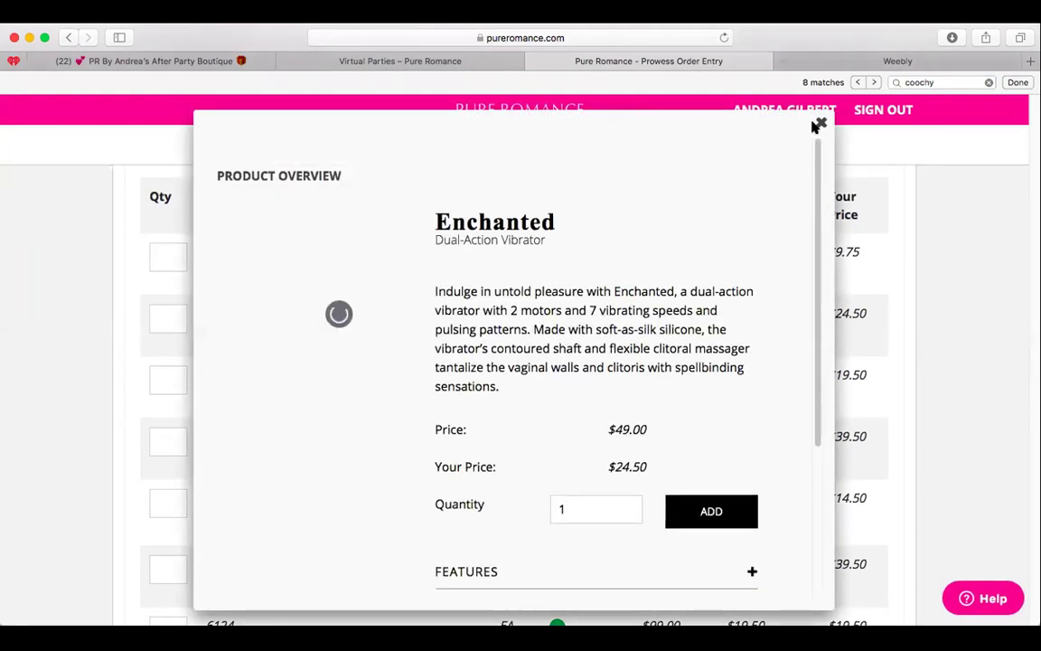
pyautogui.click(797, 131)
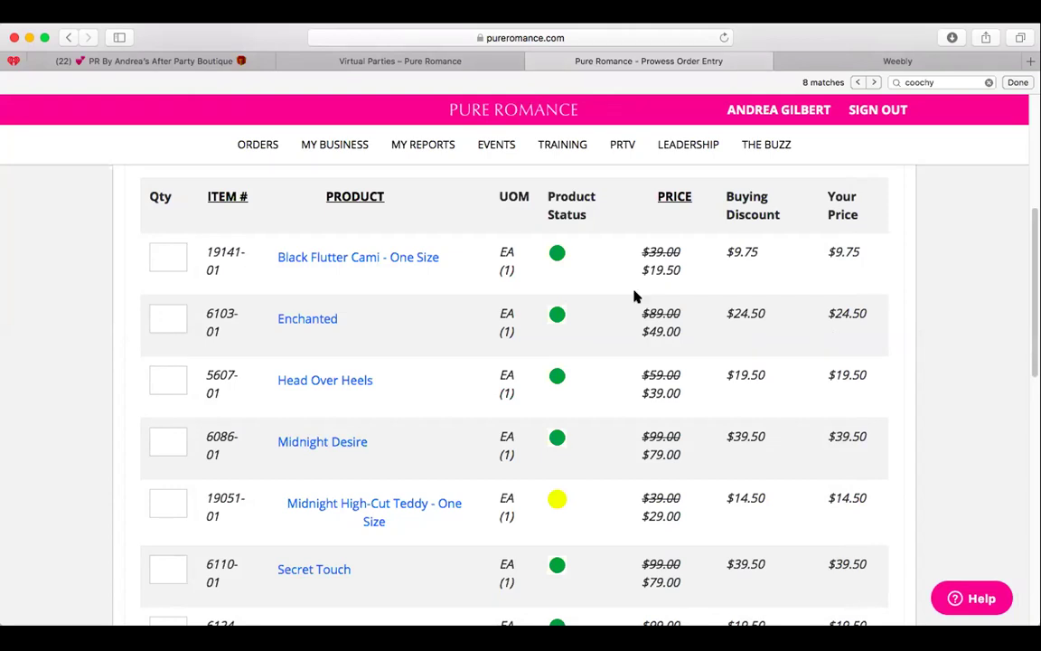
pyautogui.scroll(-5, 370, 388)
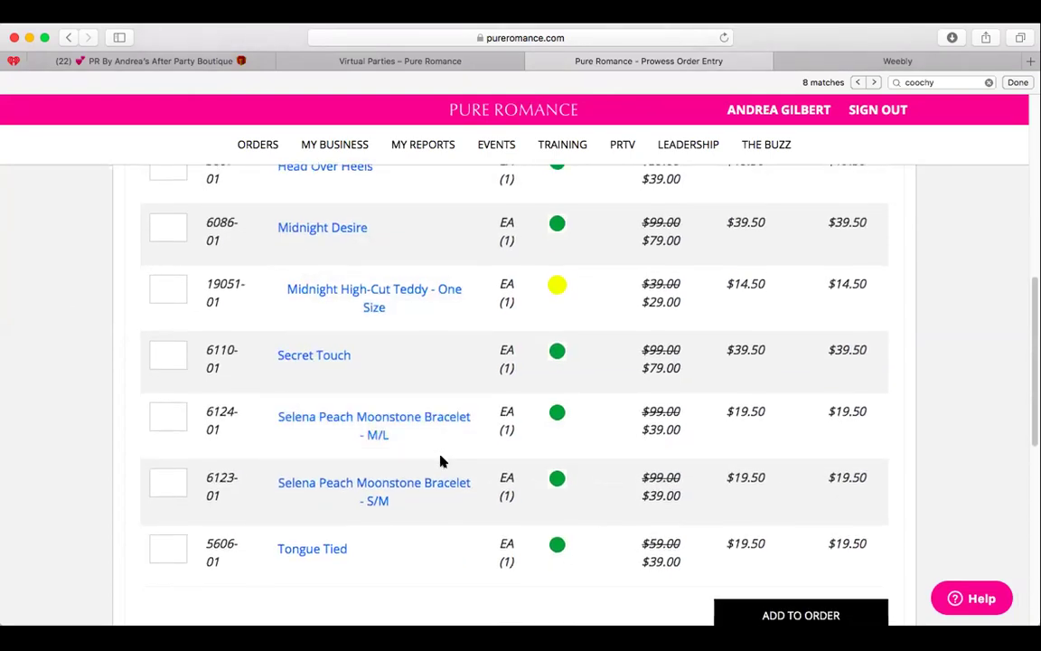
pyautogui.scroll(-5, 637, 389)
pyautogui.scroll(10, 631, 395)
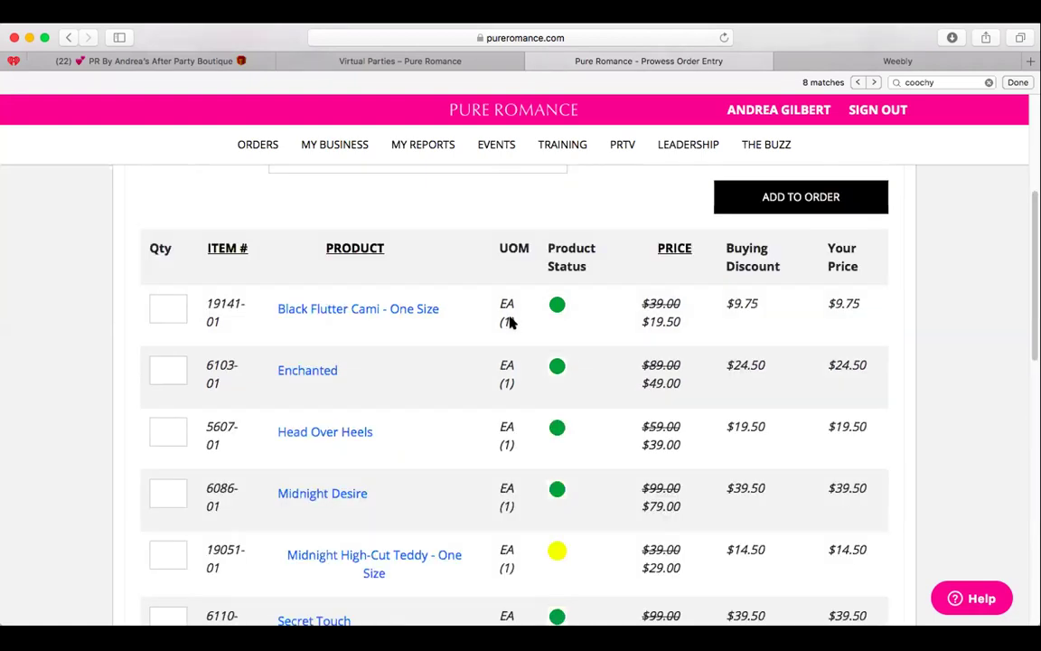
pyautogui.moveTo(262, 149)
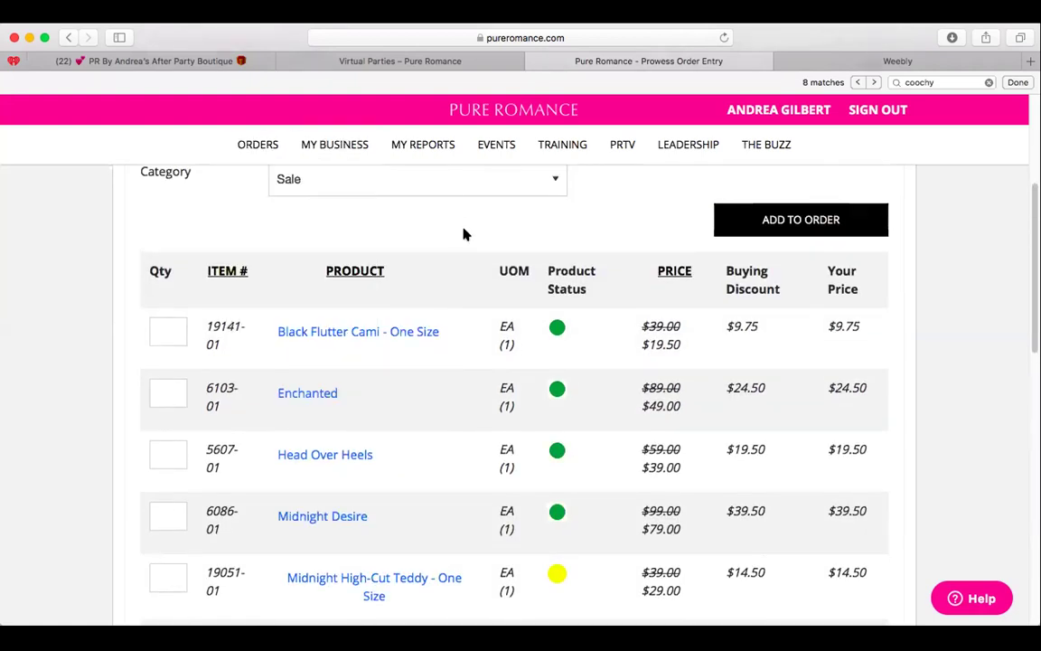
# Show Business Supplies products and scroll from PR Catalogs to the stock-colour legend and back.
pyautogui.click(425, 178)
pyautogui.scroll(-5, 412, 361)
pyautogui.scroll(-5, 412, 370)
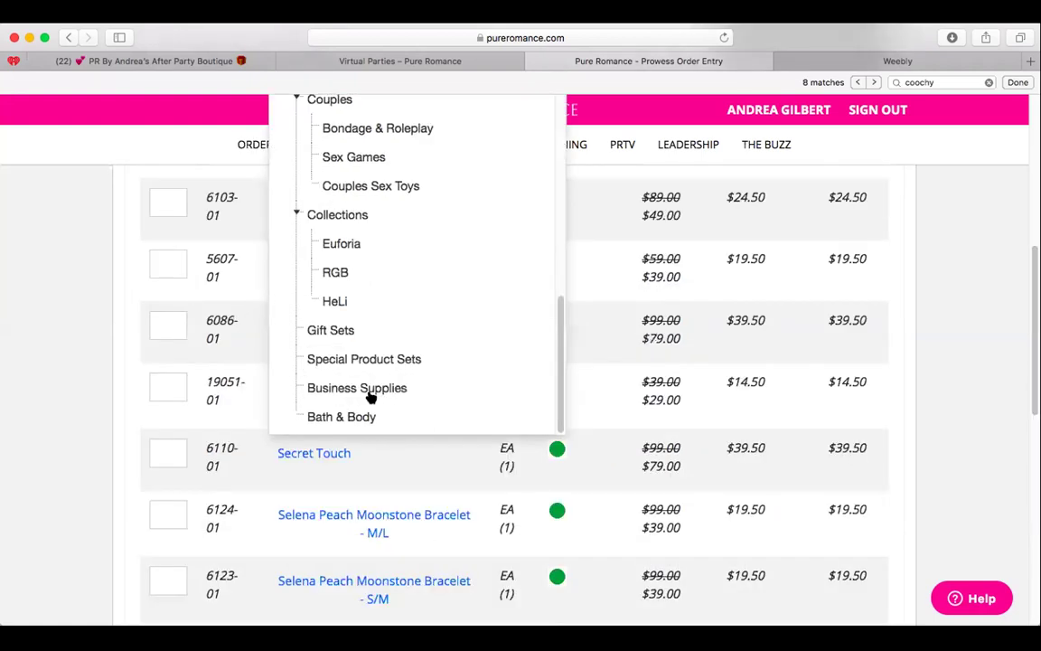
pyautogui.click(367, 393)
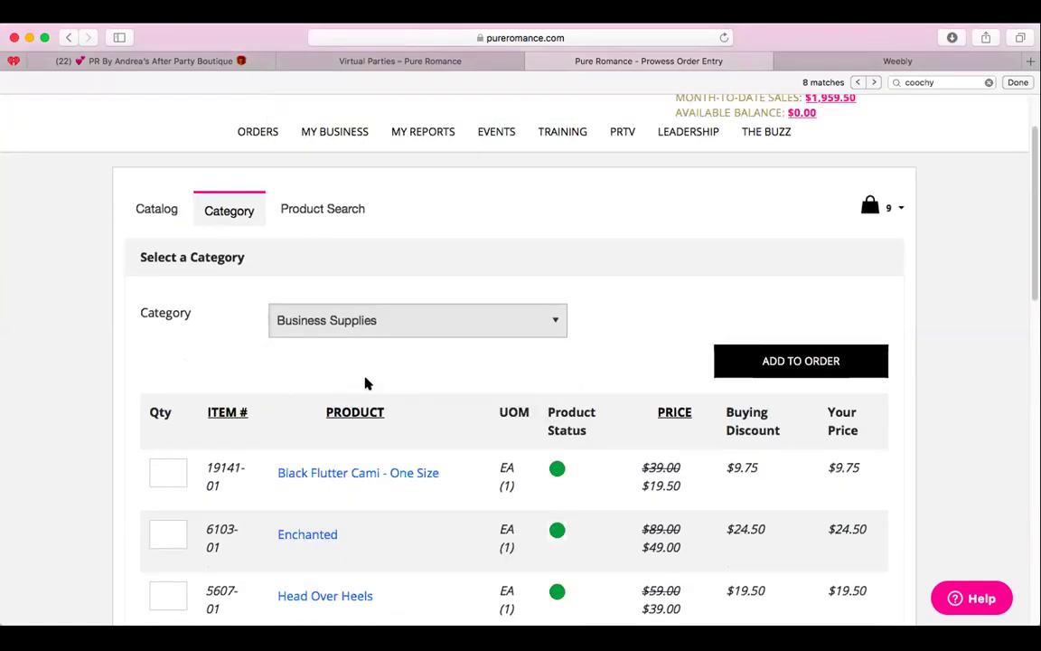
pyautogui.scroll(-1, 525, 293)
pyautogui.scroll(-5, 652, 302)
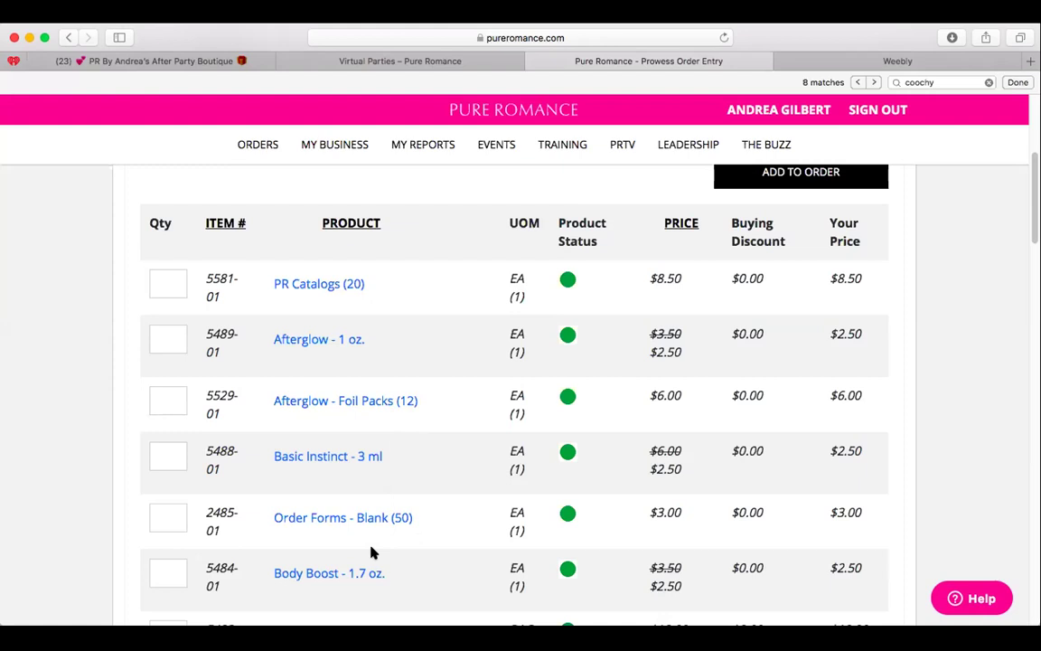
pyautogui.scroll(-10, 370, 547)
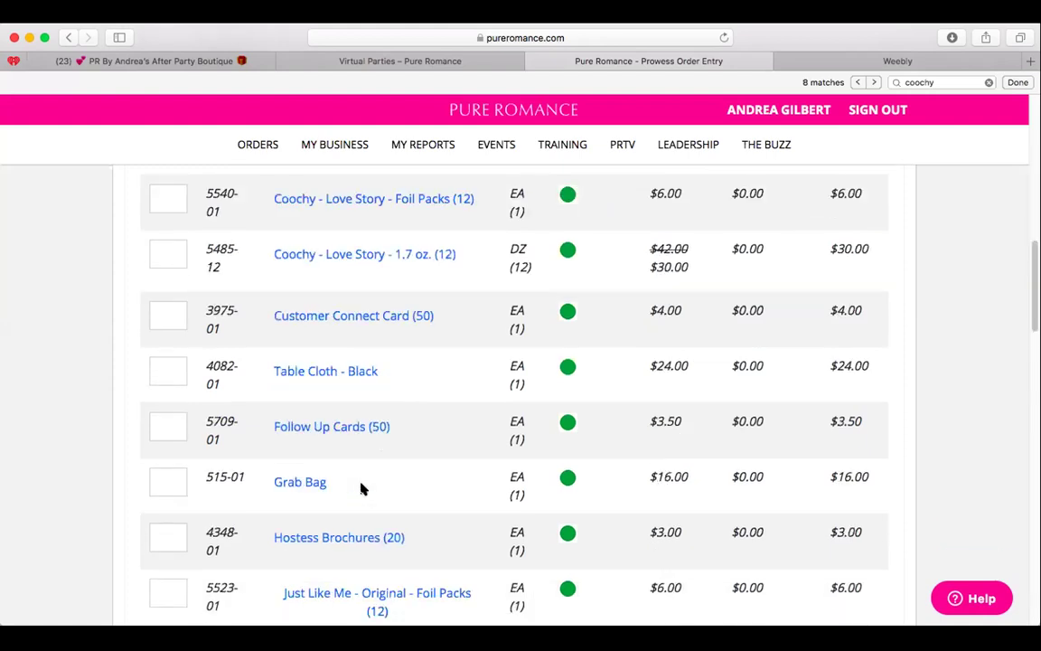
pyautogui.scroll(-5, 434, 338)
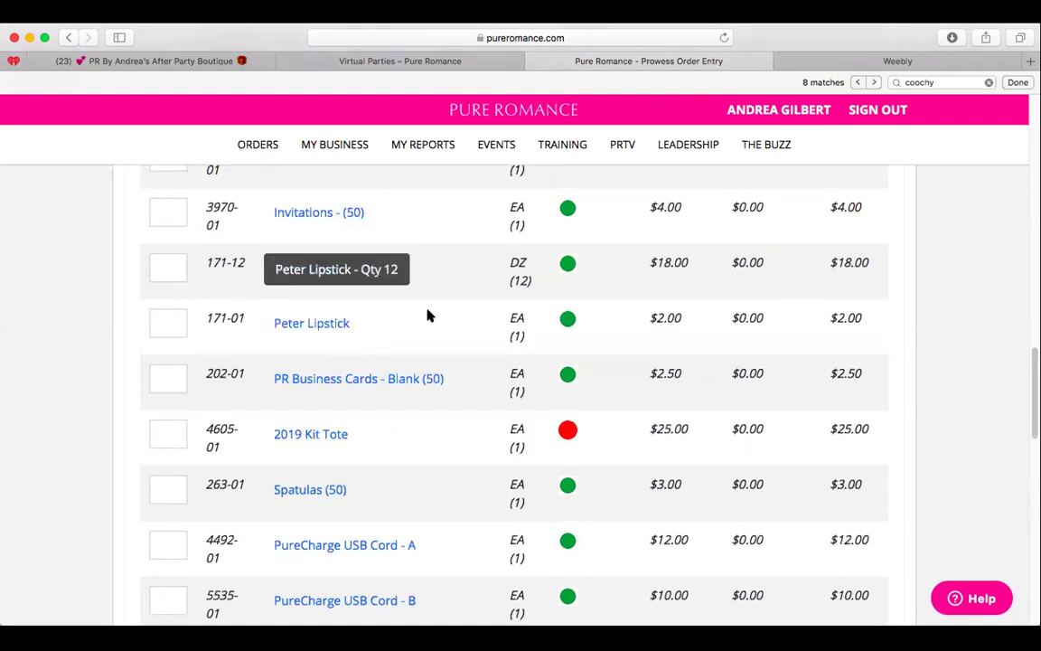
pyautogui.scroll(-10, 427, 316)
pyautogui.scroll(-3, 421, 425)
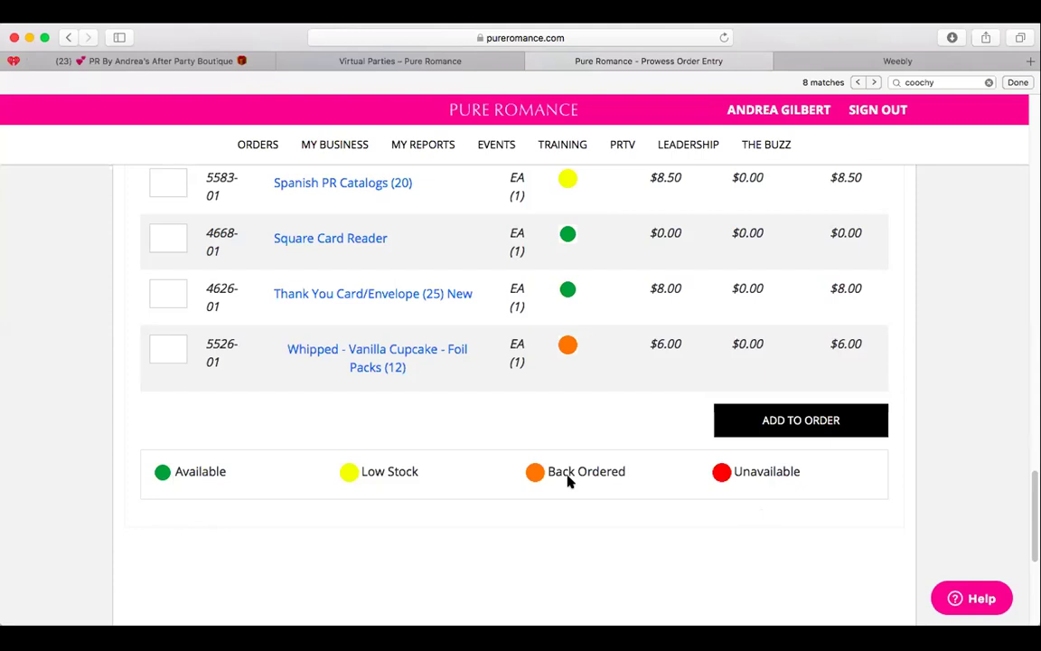
pyautogui.scroll(15, 199, 289)
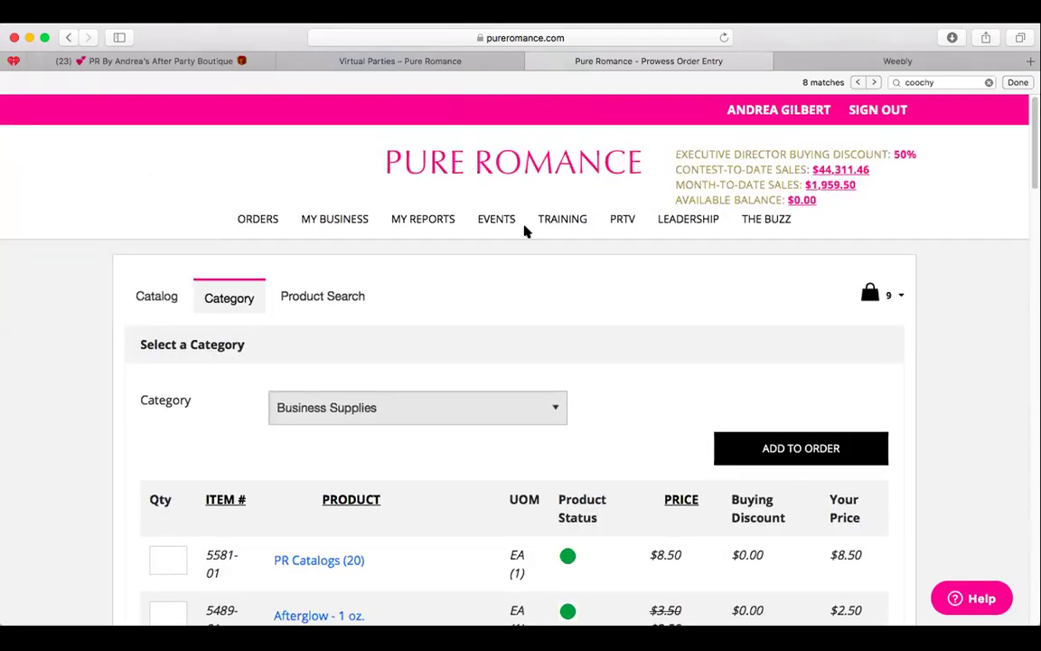
# Open View Backorders to see Truly Sexy - Flirt (4417-01), quantity 5.
pyautogui.moveTo(265, 231)
pyautogui.click(275, 289)
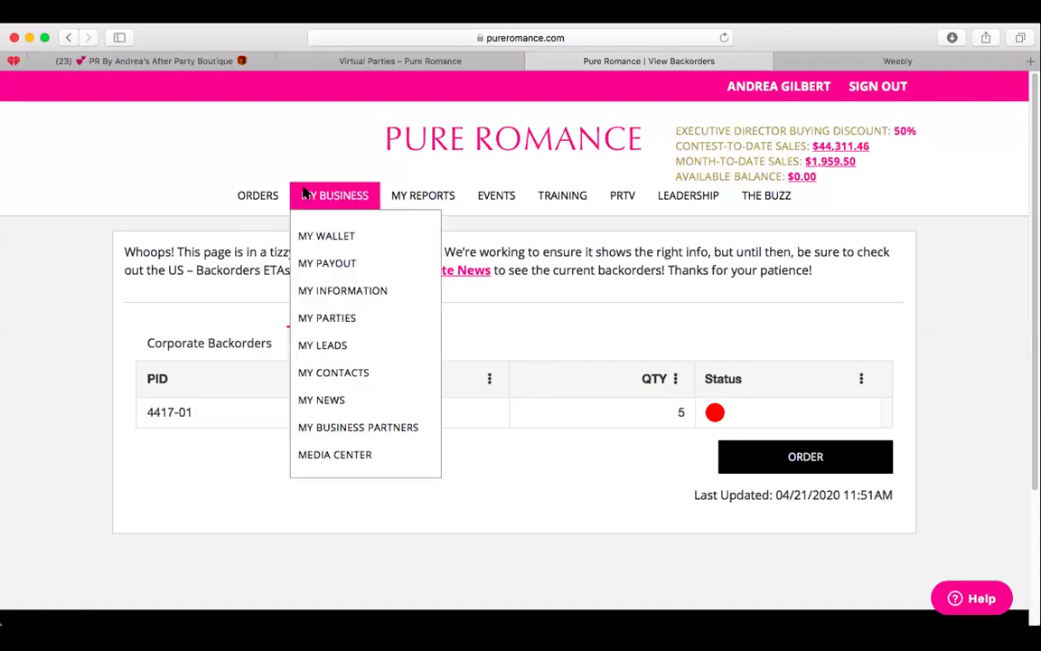
pyautogui.moveTo(253, 191)
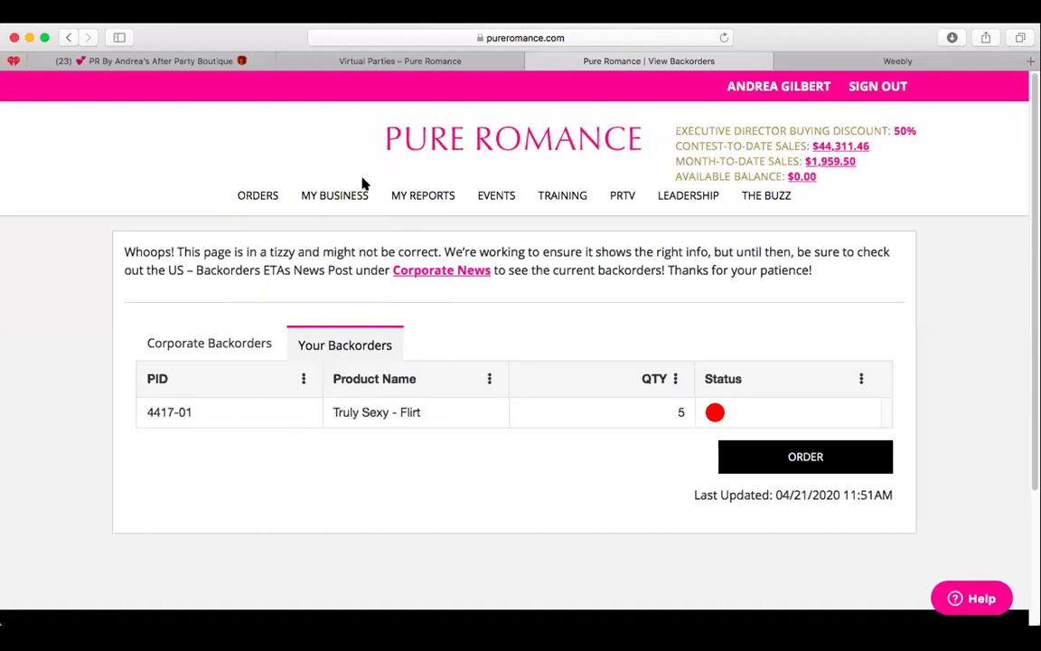
# Start a new party from My Parties, choosing to find the hostess among contacts.
pyautogui.moveTo(352, 187)
pyautogui.click(326, 320)
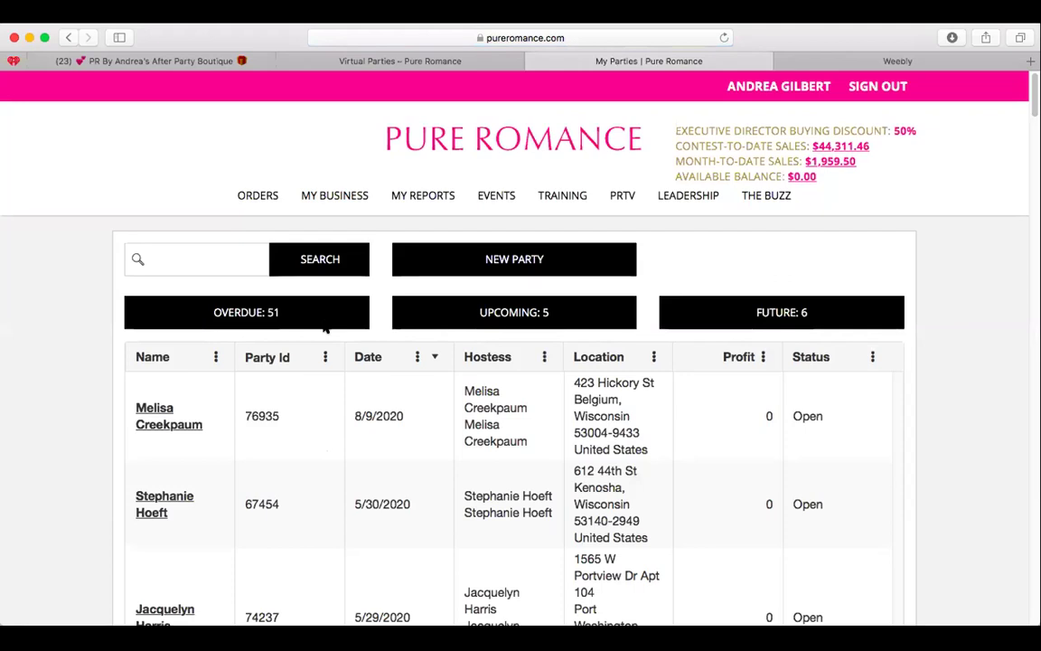
pyautogui.click(490, 262)
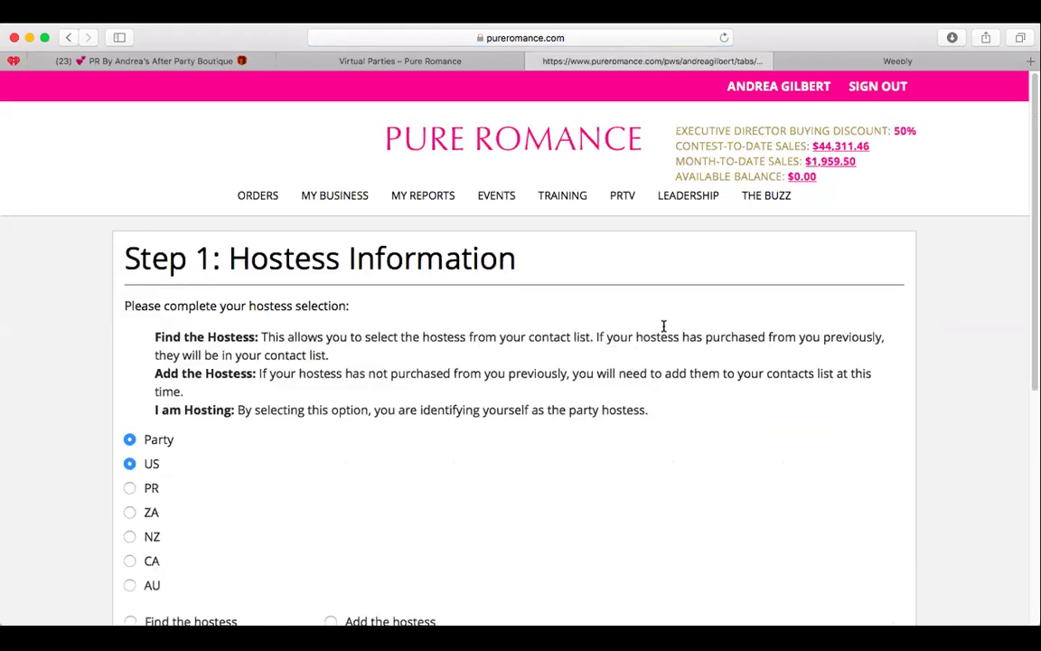
pyautogui.scroll(-5, 664, 328)
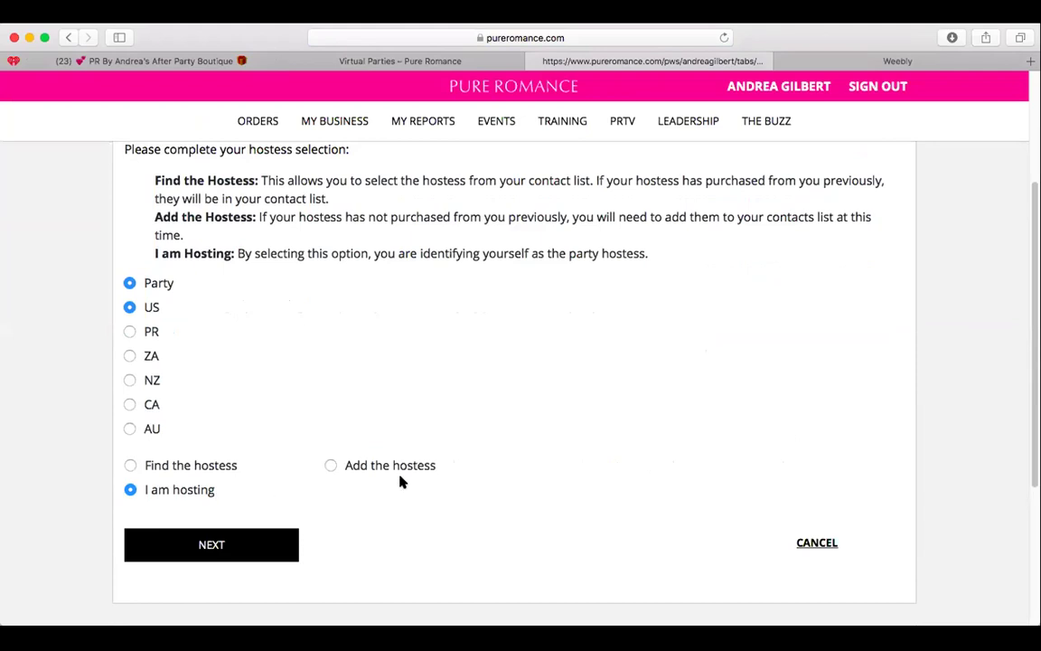
pyautogui.click(402, 470)
pyautogui.click(205, 484)
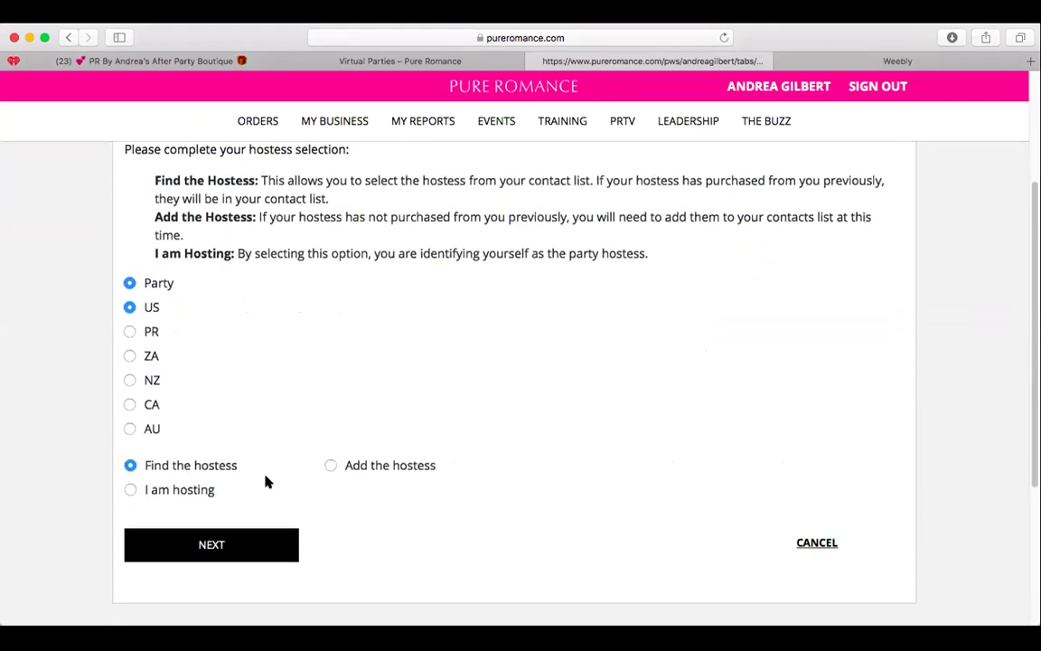
pyautogui.click(232, 564)
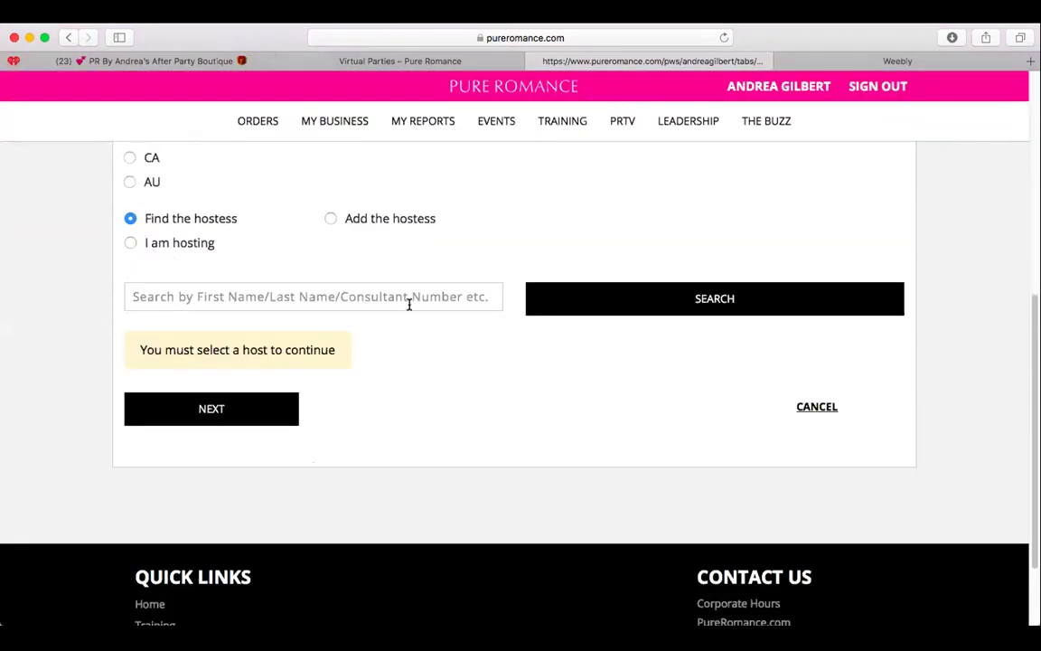
# Search contacts by the hostess's first name and pick the second match as hostess.
pyautogui.click(409, 302)
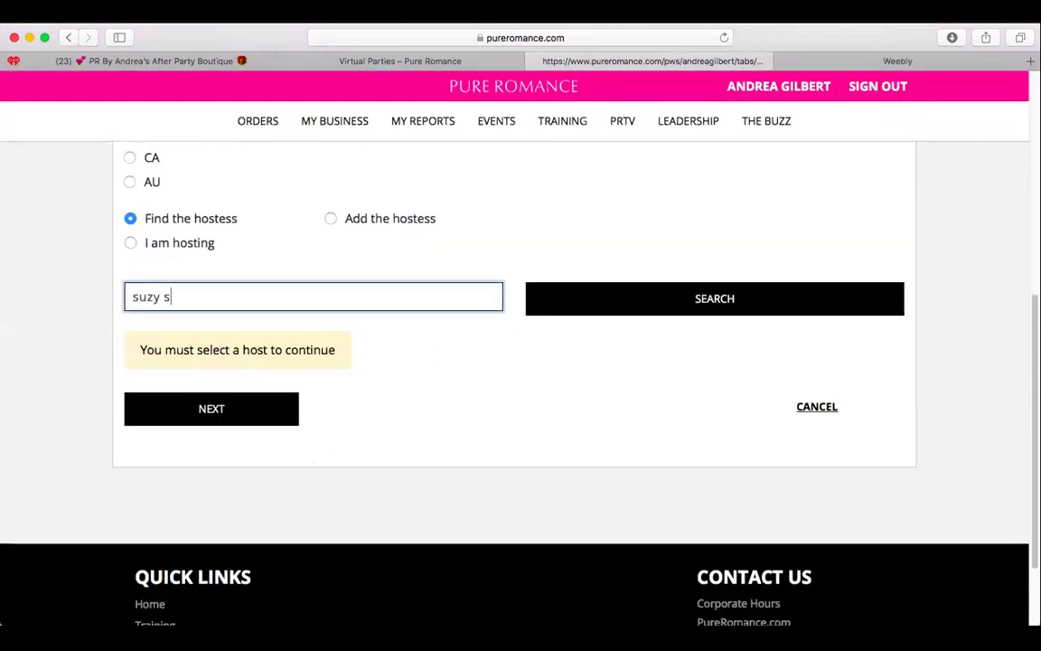
pyautogui.click(753, 309)
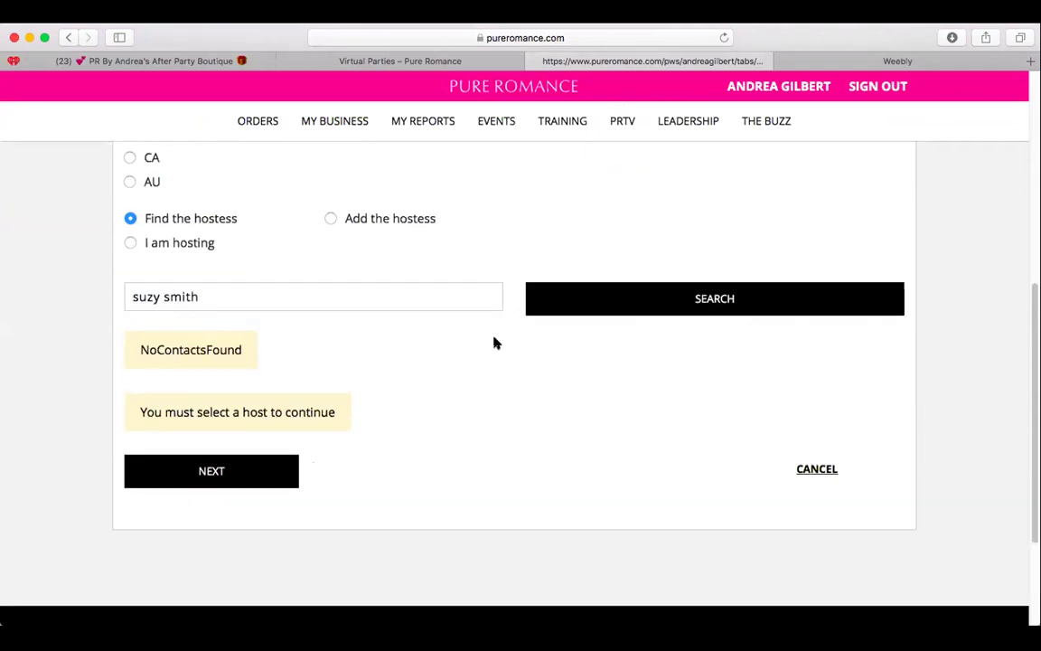
pyautogui.click(313, 299)
pyautogui.press('super+a')
pyautogui.write('suzy')
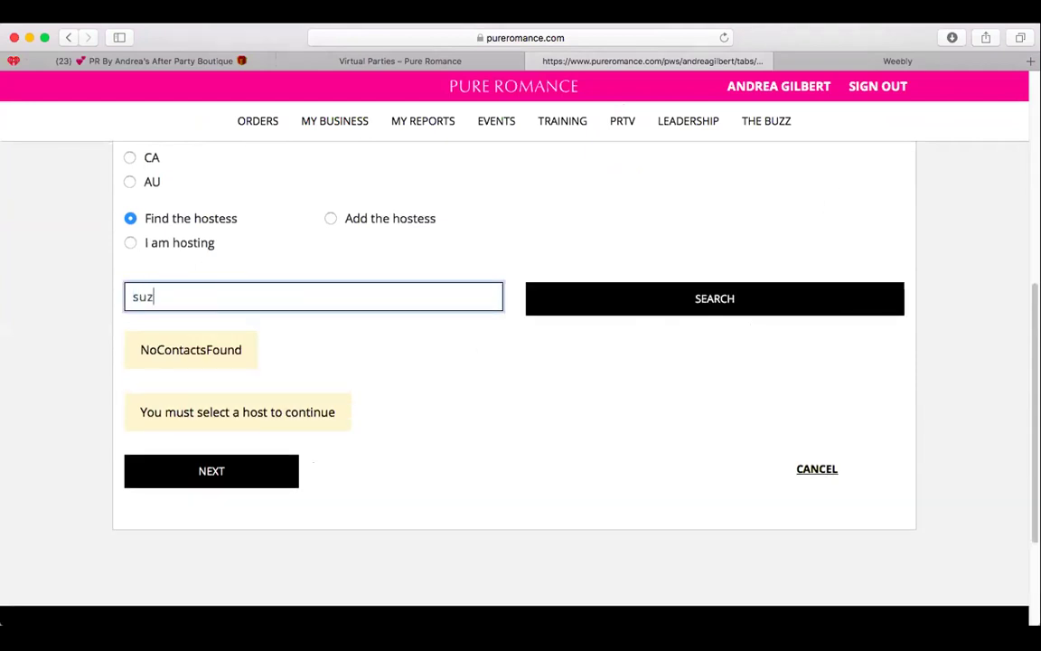
pyautogui.click(802, 296)
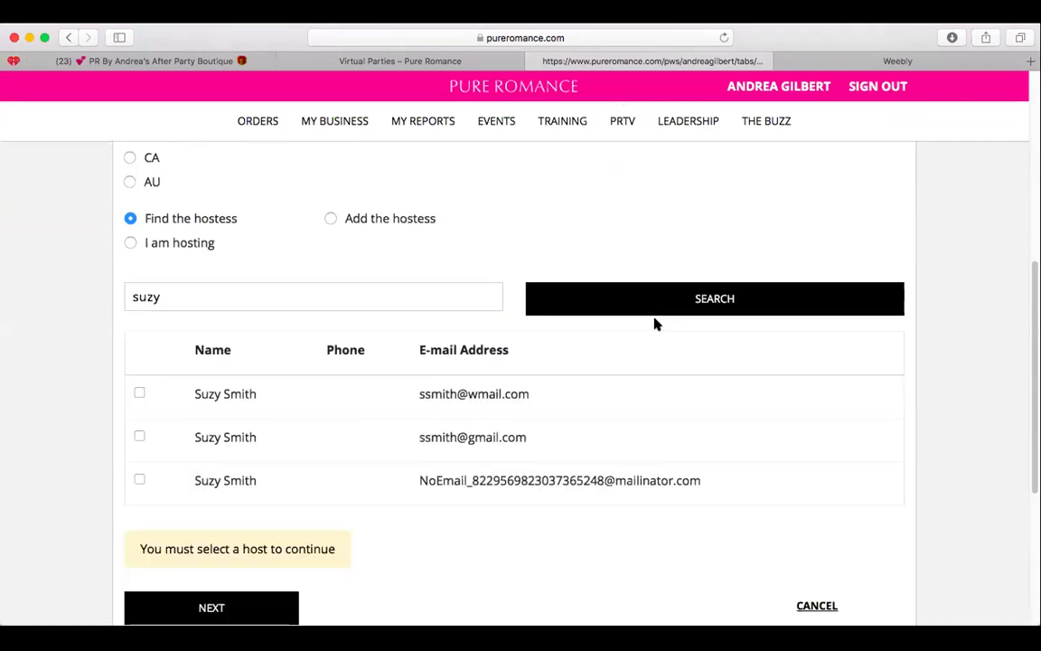
pyautogui.click(138, 437)
pyautogui.scroll(-3, 500, 371)
# Confirm the chosen hostess and continue to the address form.
pyautogui.click(269, 462)
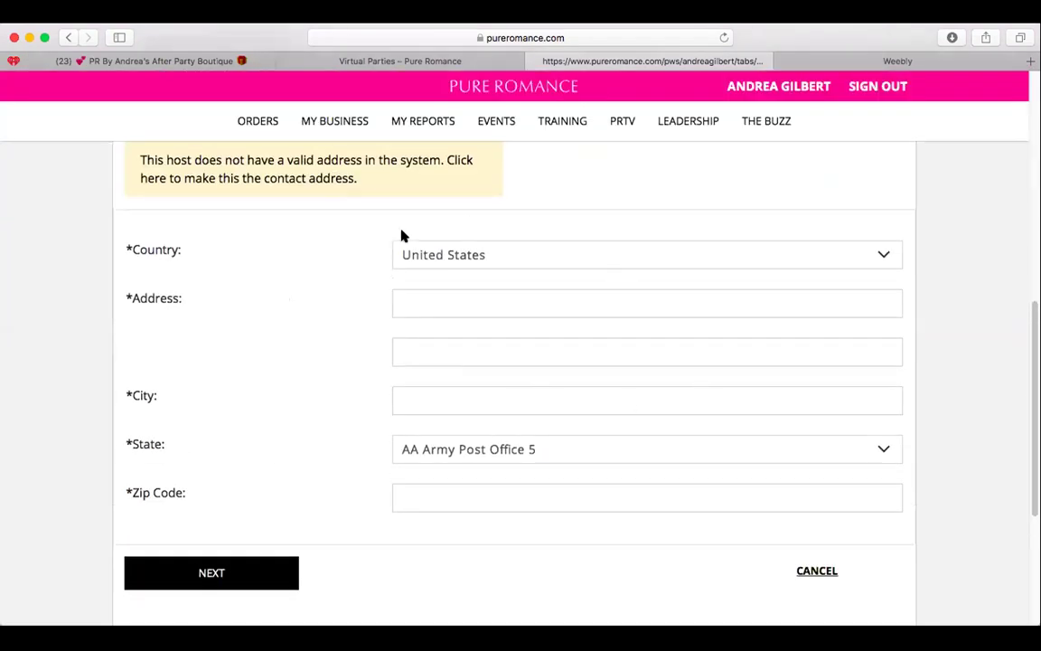
pyautogui.scroll(3, 560, 404)
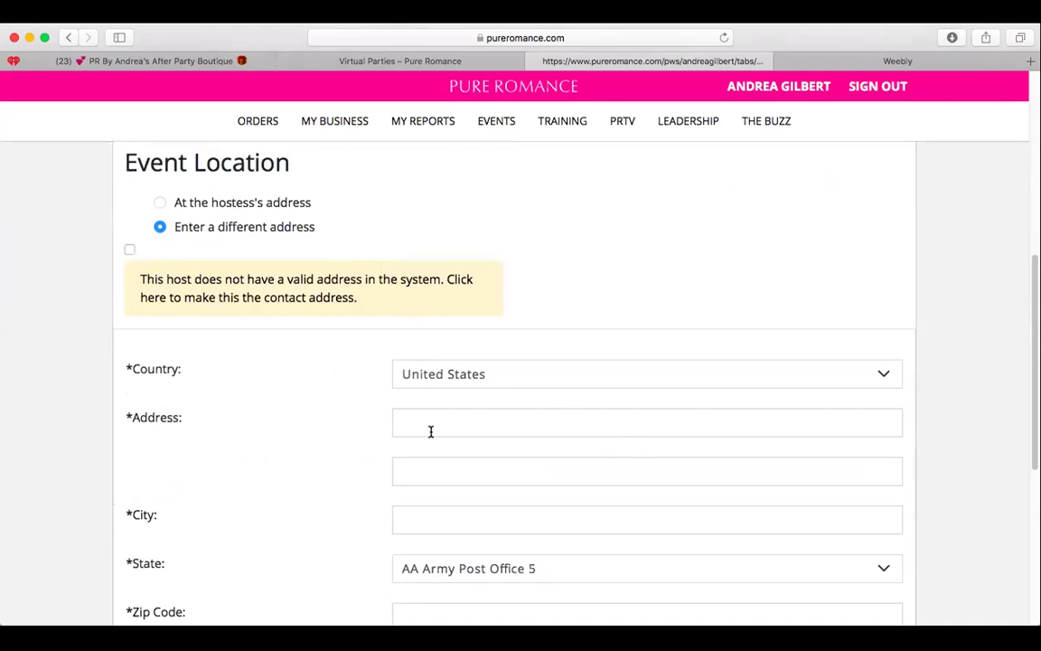
pyautogui.scroll(-3, 430, 430)
# Fill in the event's street address, city, state and zip code, then continue.
pyautogui.click(607, 311)
pyautogui.scroll(-5, 604, 313)
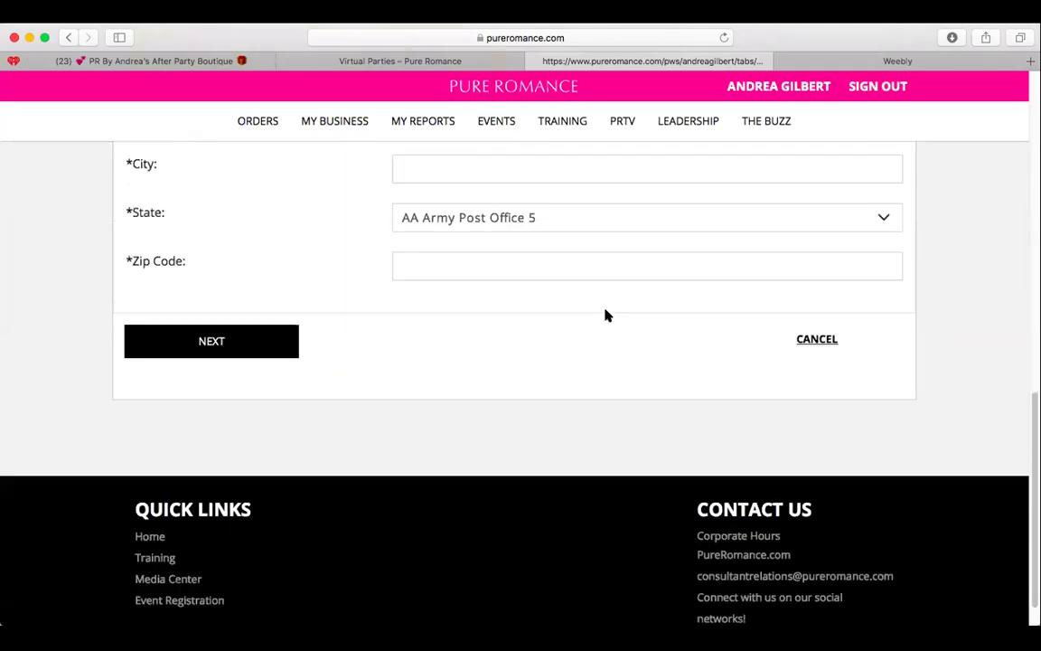
pyautogui.scroll(7, 605, 313)
pyautogui.scroll(-3, 604, 312)
pyautogui.write('123 Main')
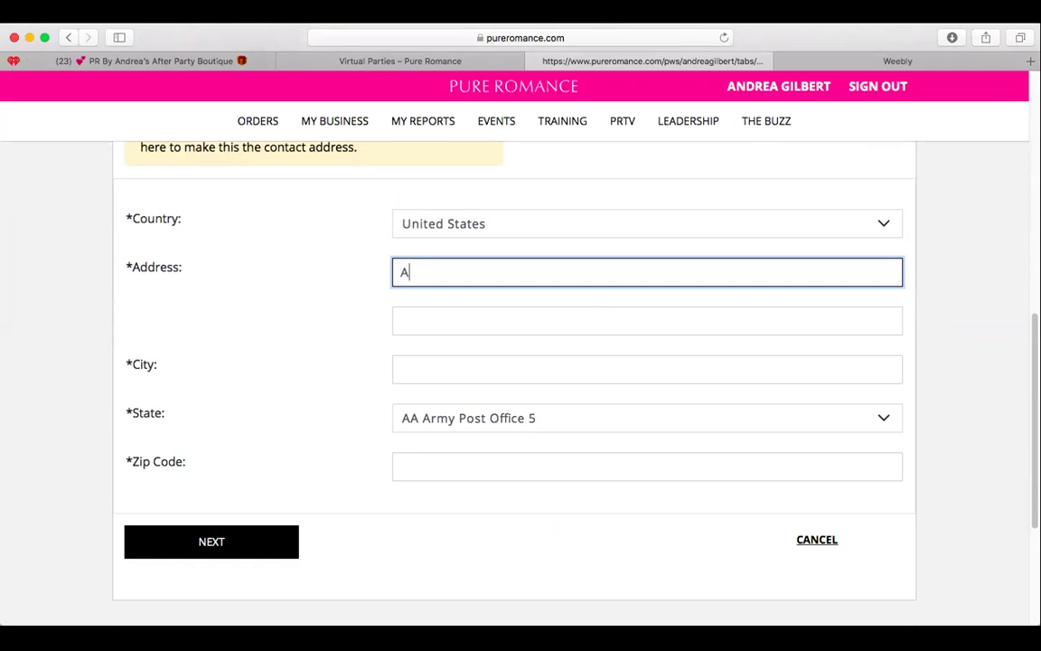
pyautogui.press('Tab')
pyautogui.press('Tab')
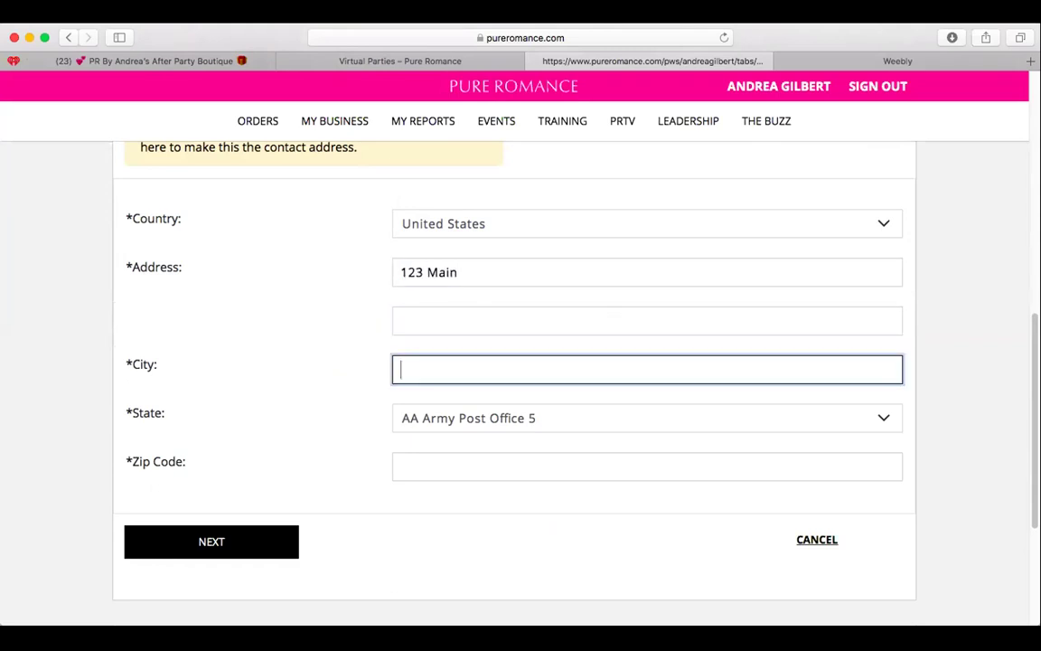
pyautogui.write('Germantown')
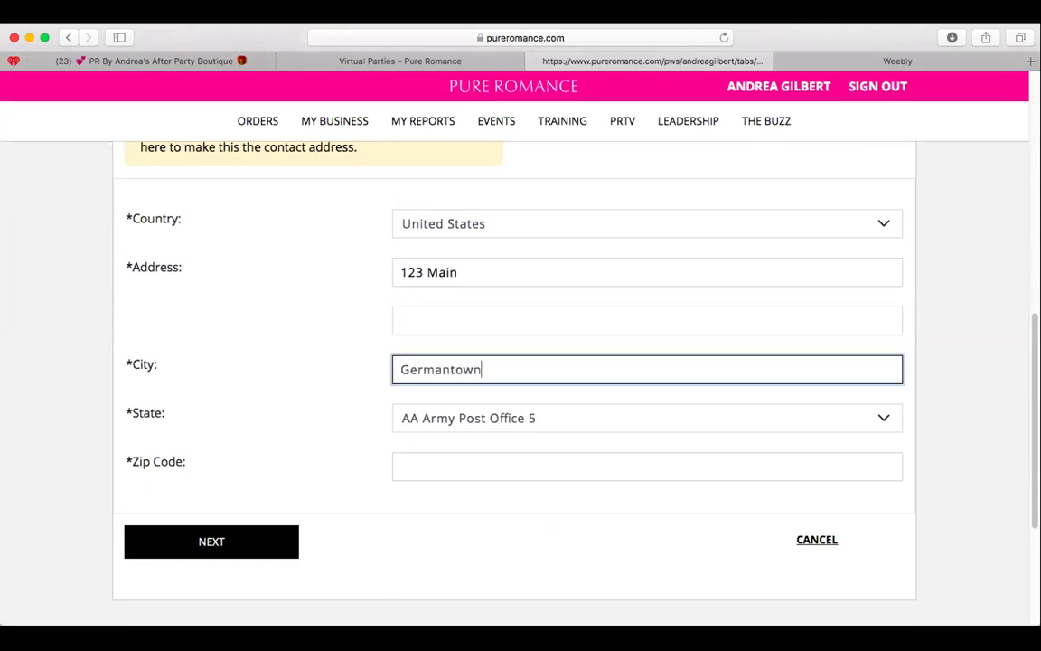
pyautogui.press('Tab')
pyautogui.press('w')
pyautogui.press('i')
pyautogui.press('Tab')
pyautogui.write('53022')
pyautogui.click(211, 541)
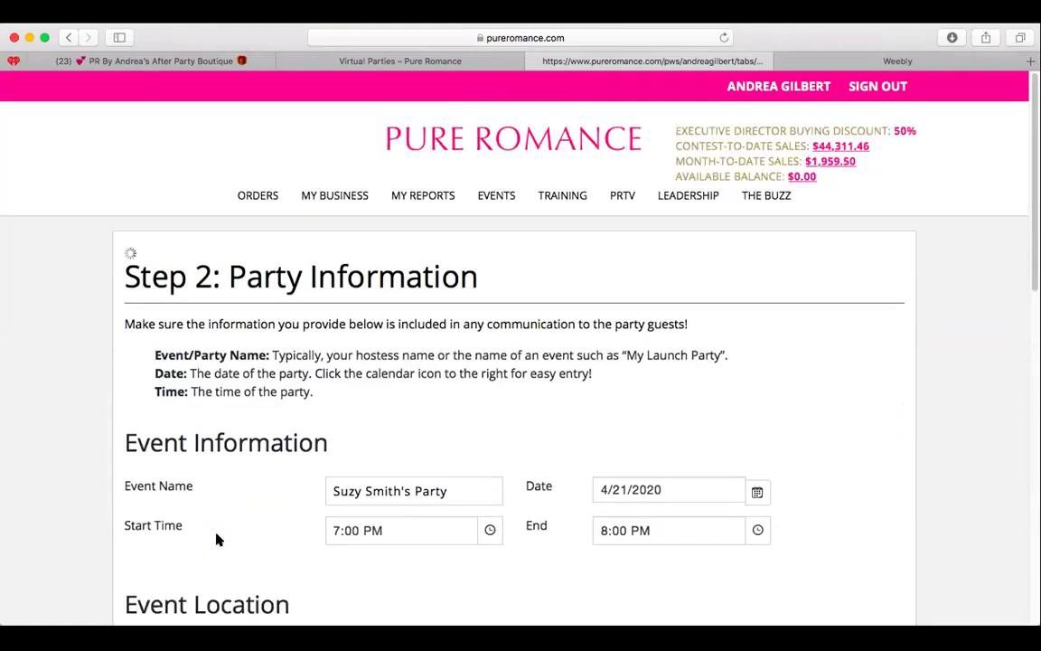
# Accept the entered address in the confirmation dialog.
pyautogui.scroll(-3, 453, 496)
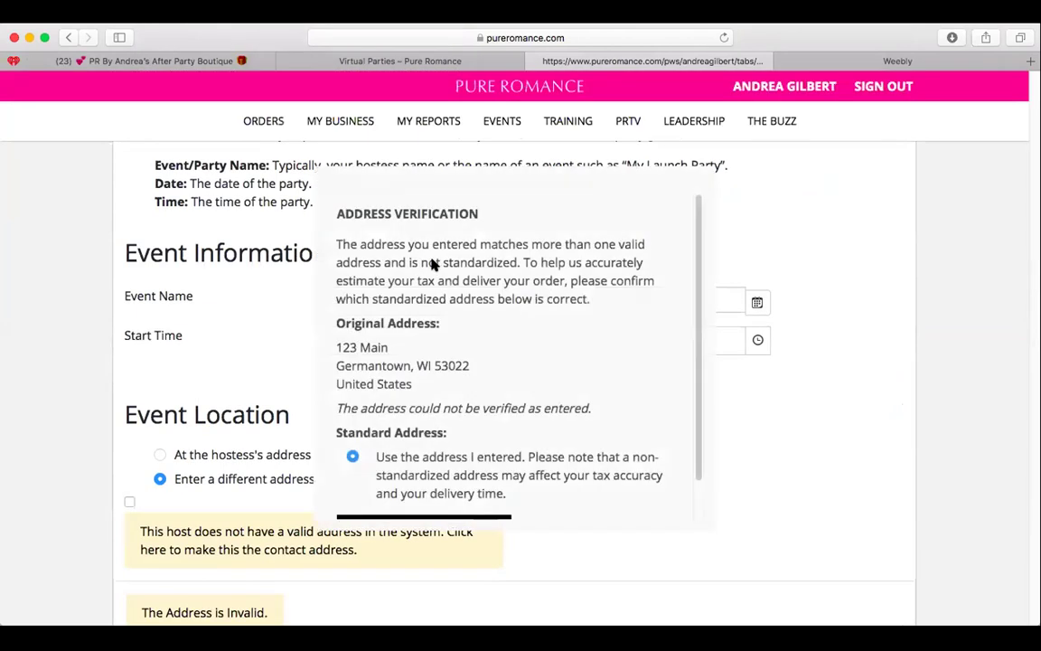
pyautogui.scroll(-1, 633, 271)
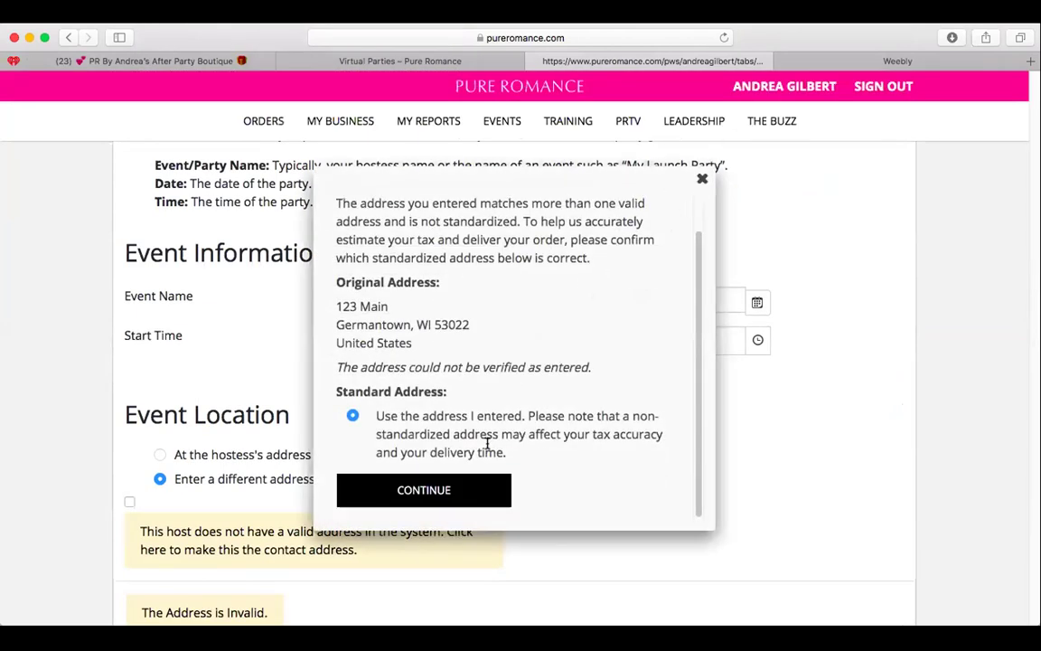
pyautogui.click(459, 479)
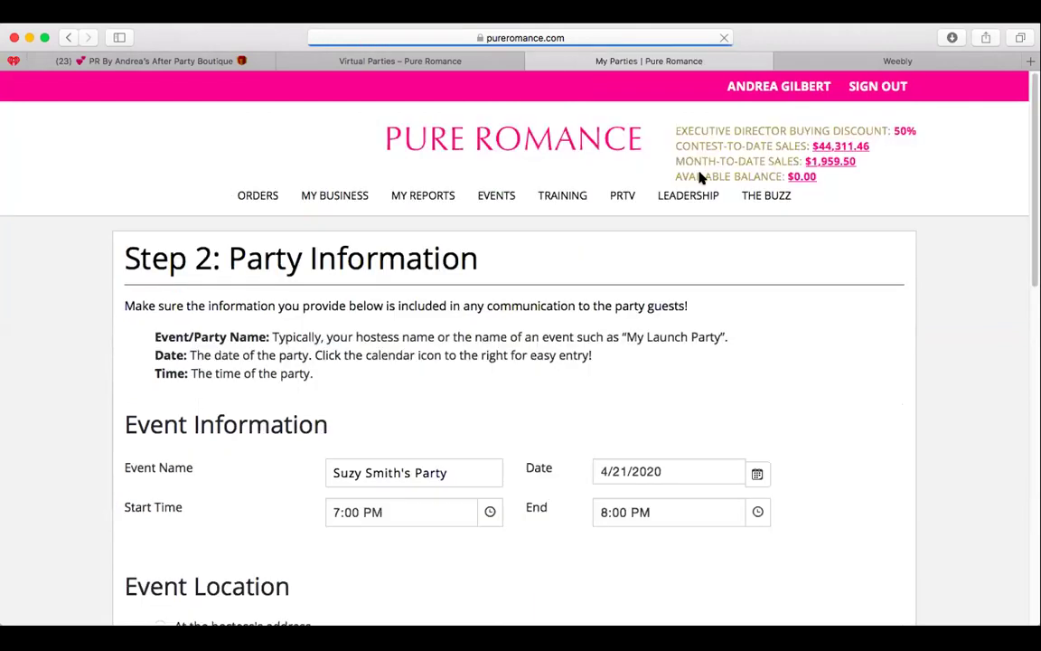
# Change the event name to the hostess's name followed by 'Virtual Party'.
pyautogui.scroll(-2, 452, 398)
pyautogui.click(404, 378)
pyautogui.moveTo(404, 377); pyautogui.dragTo(331, 379)
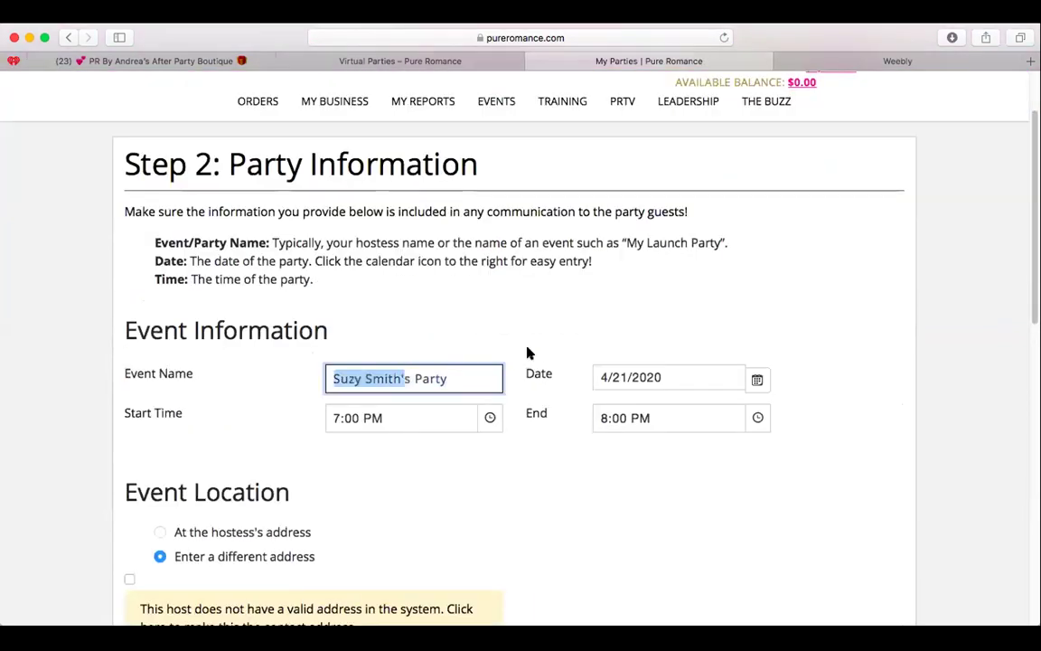
pyautogui.click(412, 379)
pyautogui.press('BackSpace')
pyautogui.press('BackSpace')
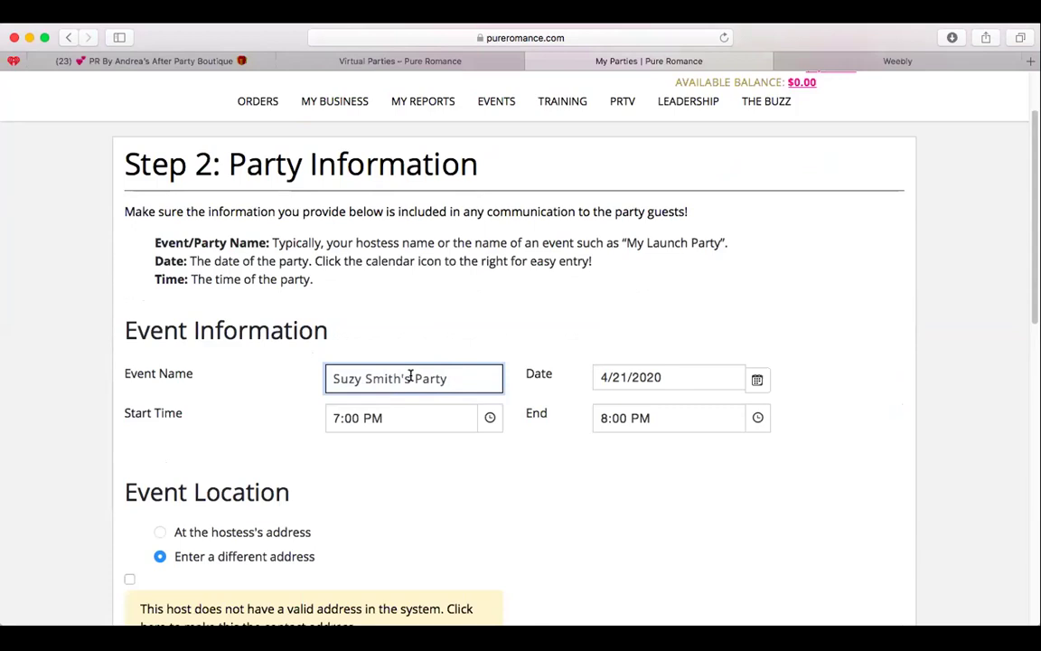
pyautogui.press('BackSpace')
pyautogui.write('Virtual')
# Set the party date to April 30, 2020.
pyautogui.click(757, 380)
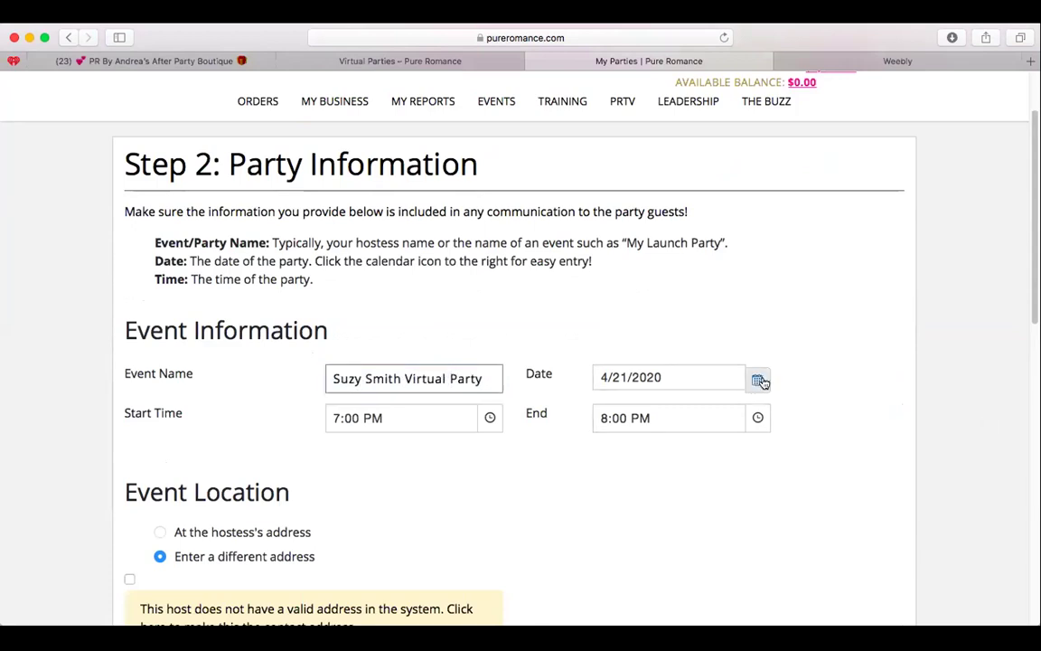
pyautogui.click(709, 321)
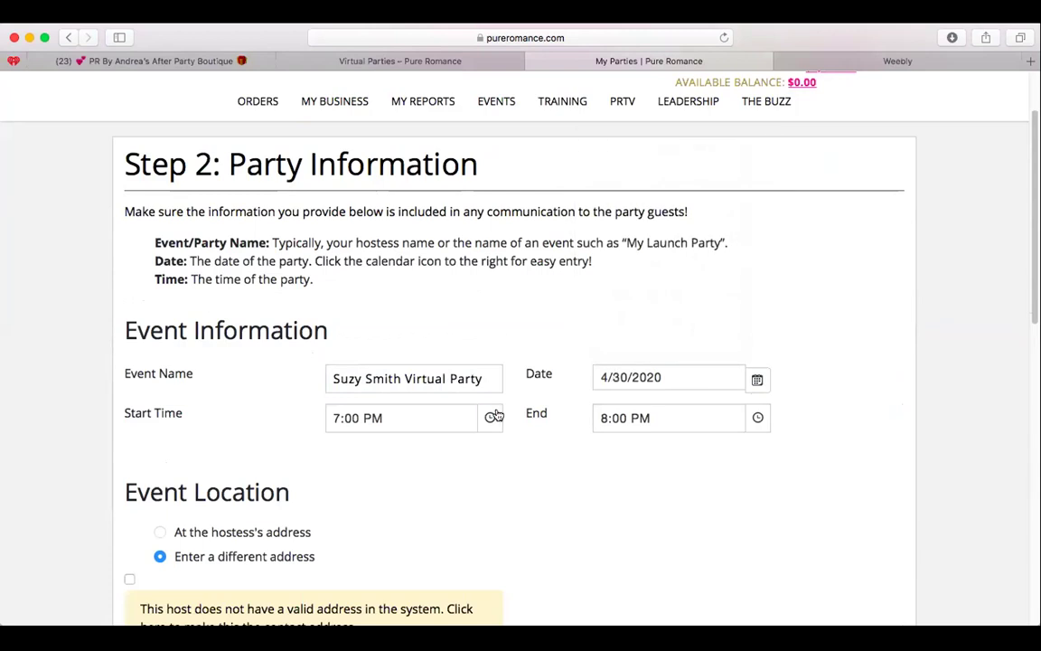
pyautogui.scroll(-10, 493, 418)
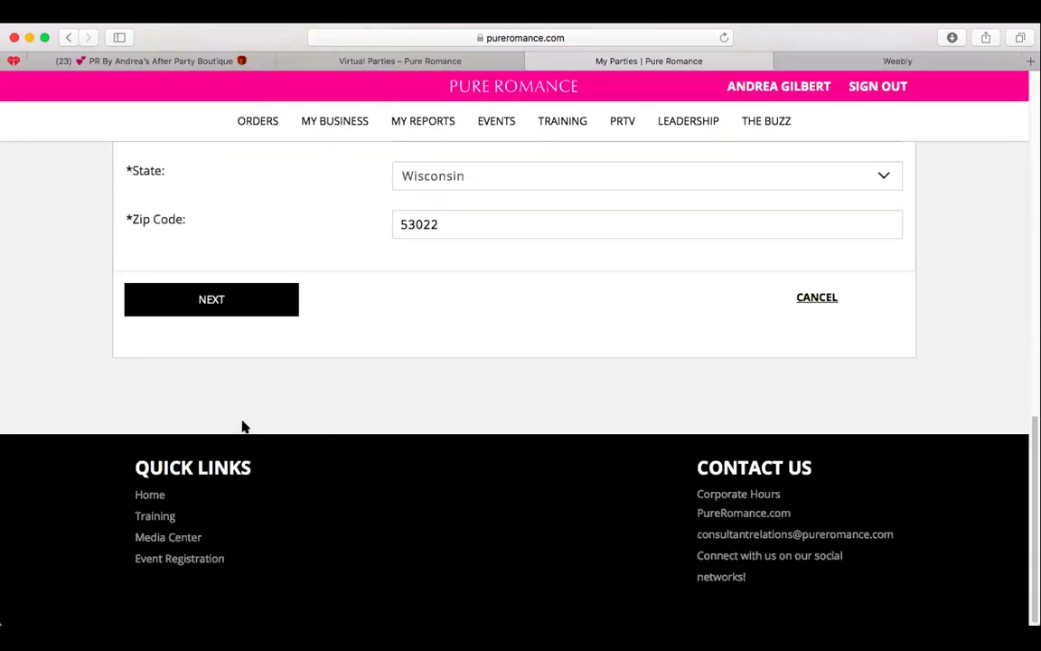
# Submit the party information and save the event for guest management.
pyautogui.click(235, 301)
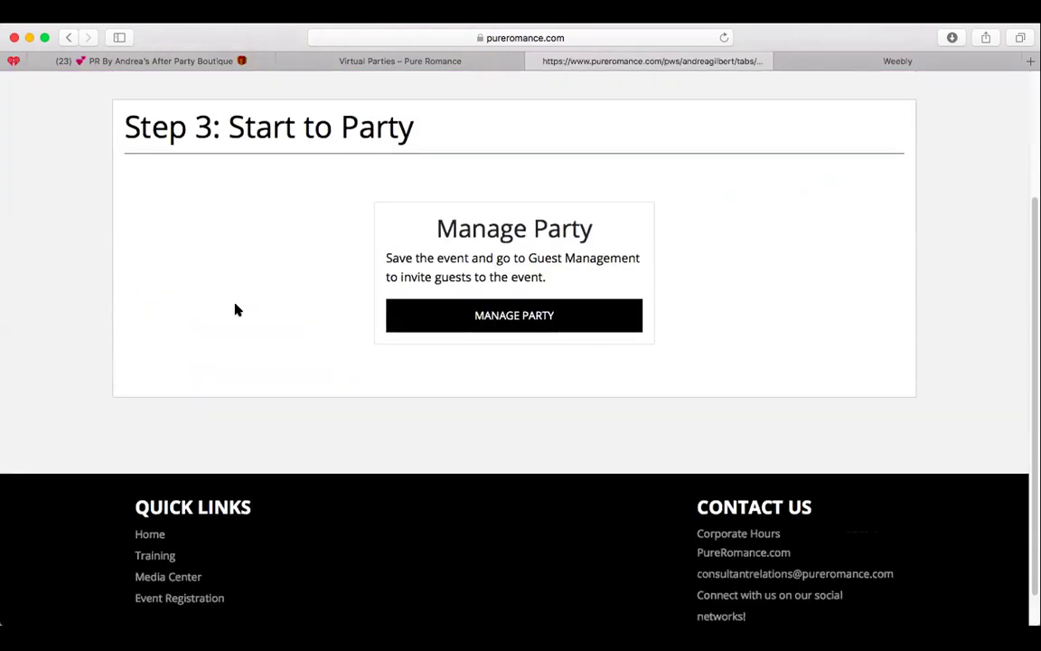
pyautogui.click(572, 311)
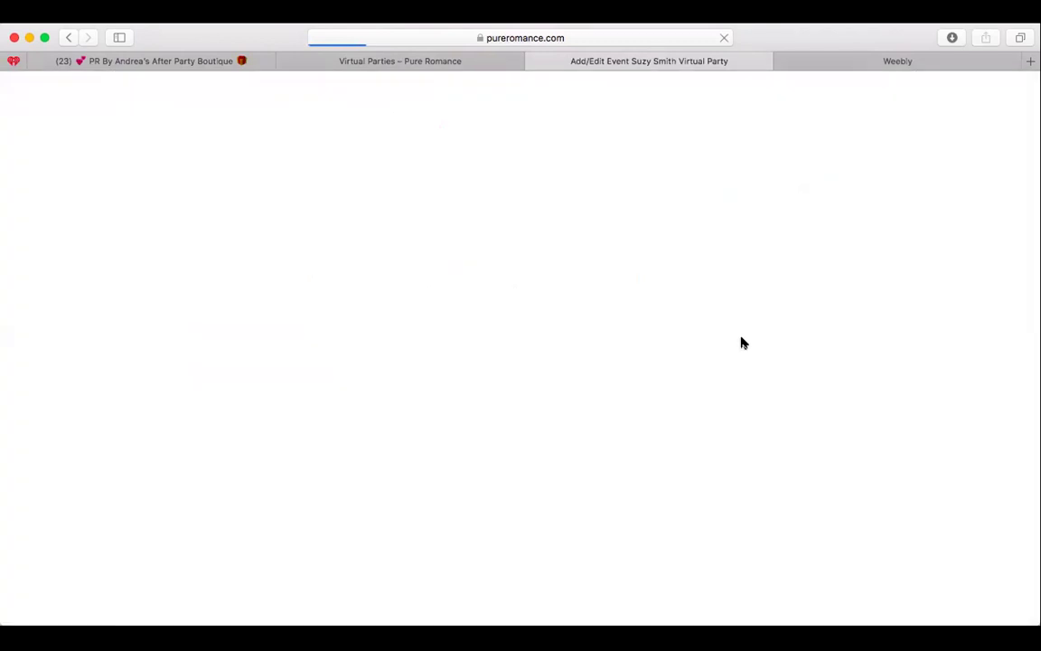
pyautogui.scroll(-8, 795, 366)
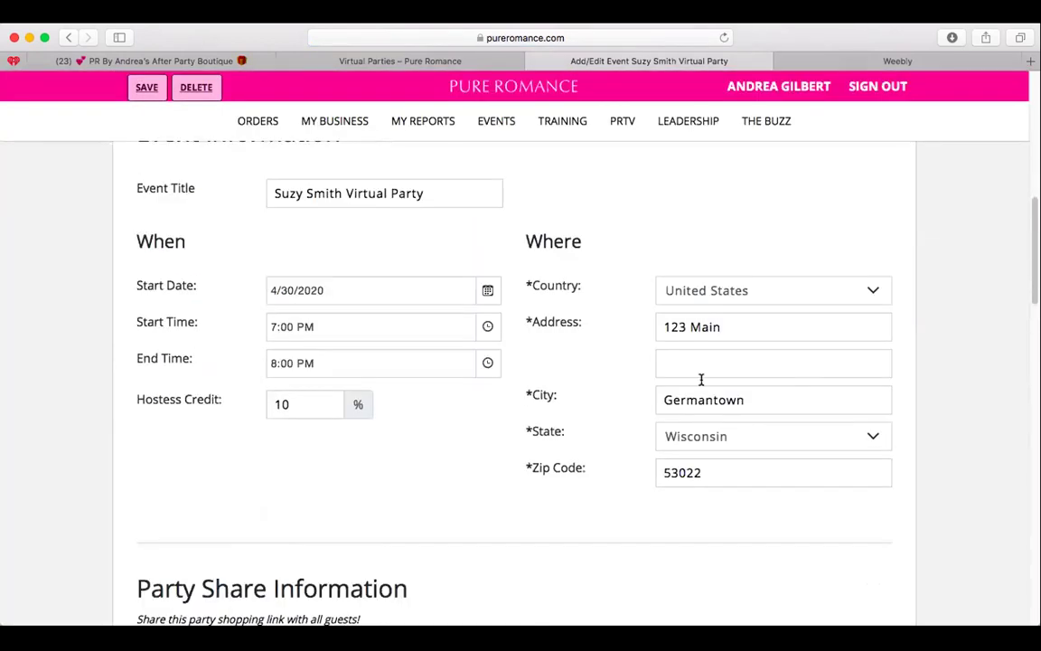
pyautogui.scroll(-5, 701, 380)
# Copy the party shopping link to the clipboard and close the Weebly tab.
pyautogui.click(291, 400)
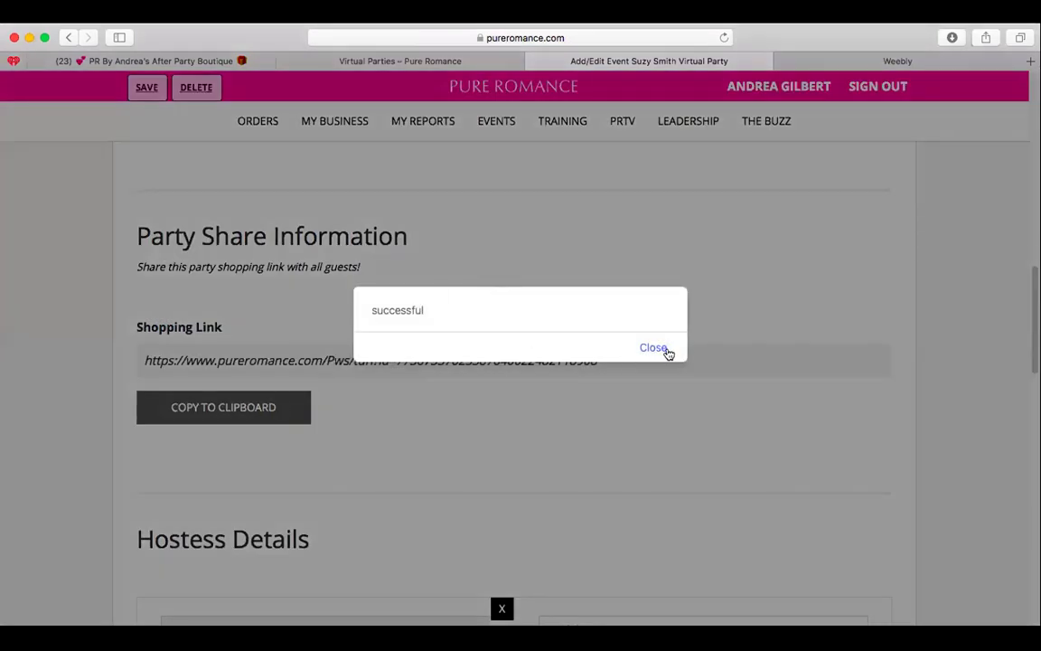
pyautogui.click(667, 351)
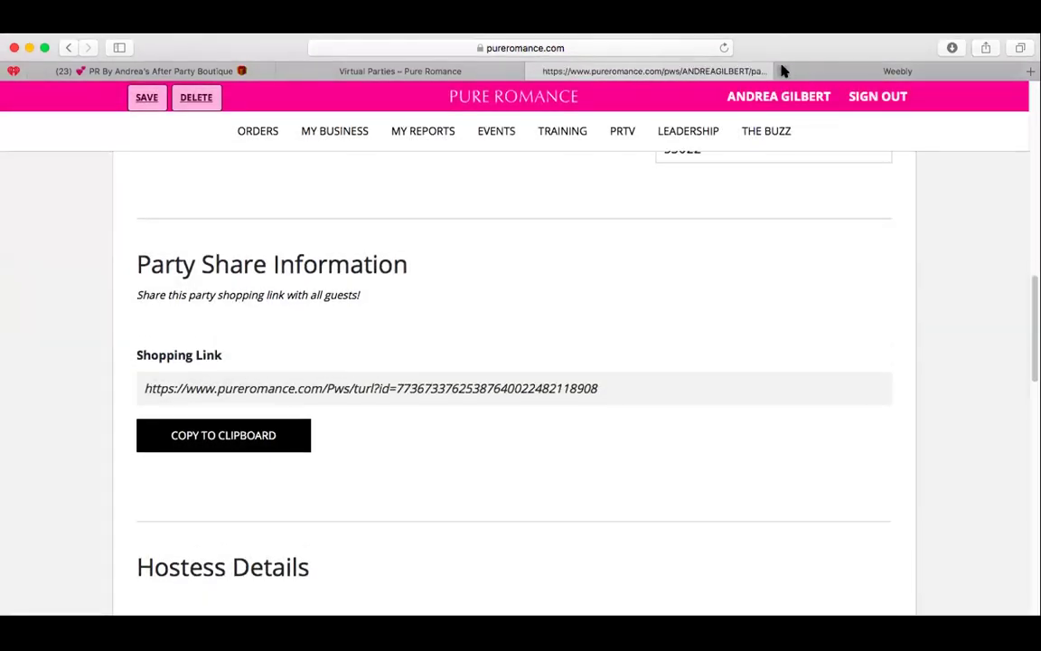
pyautogui.click(784, 70)
# Load the copied party shopping link in a new Safari tab.
pyautogui.click(1030, 71)
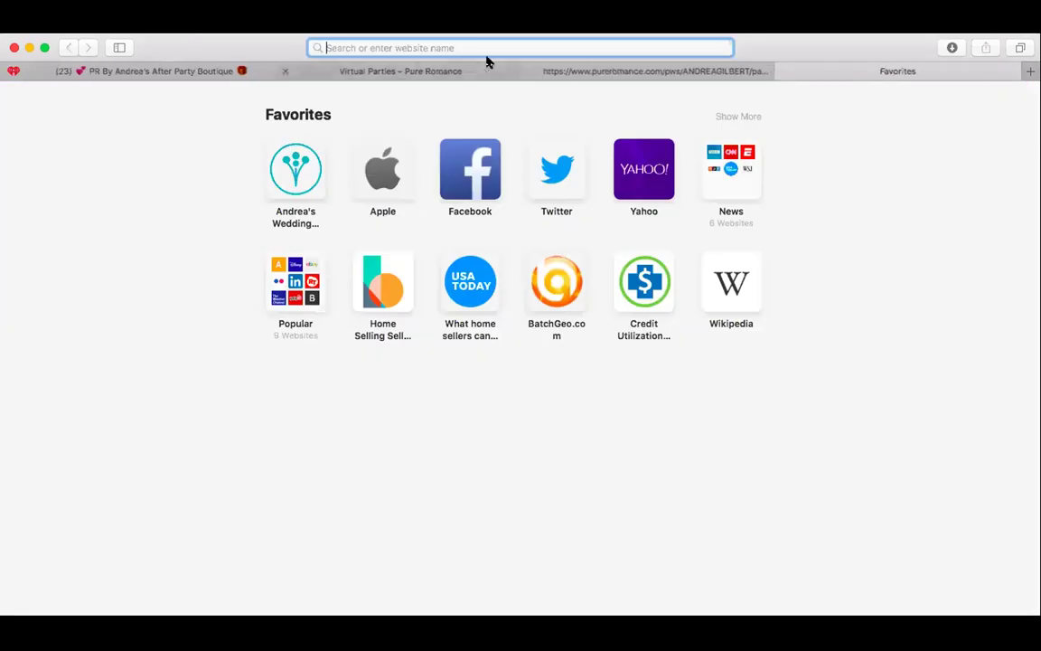
pyautogui.press('super+v')
pyautogui.press('Return')
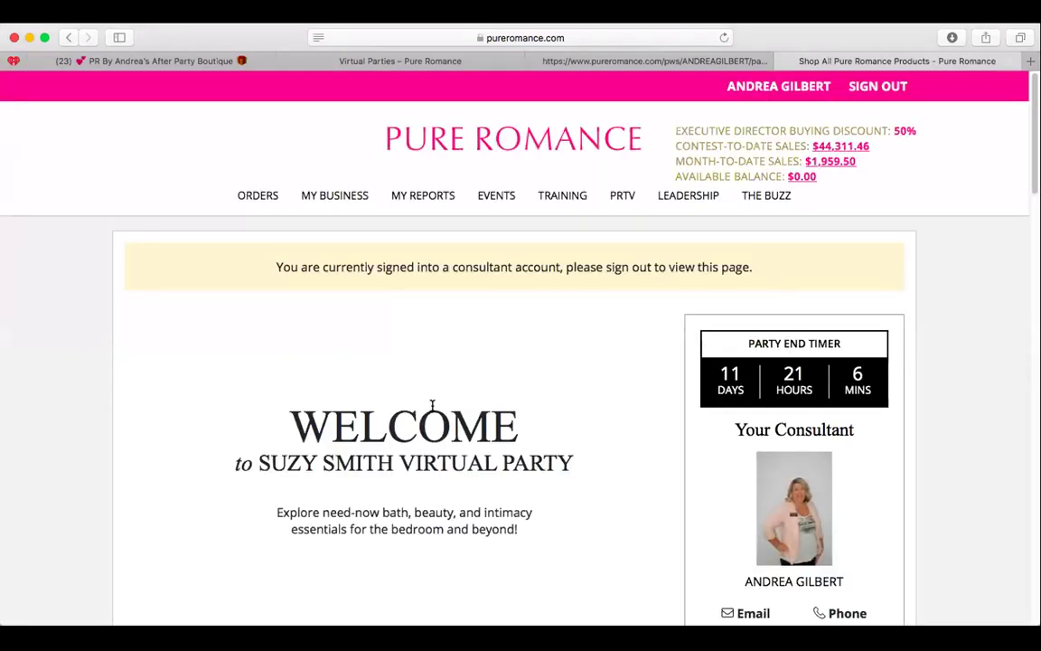
# Scroll the virtual party welcome page and open the Beauty & Body category.
pyautogui.scroll(-2, 389, 366)
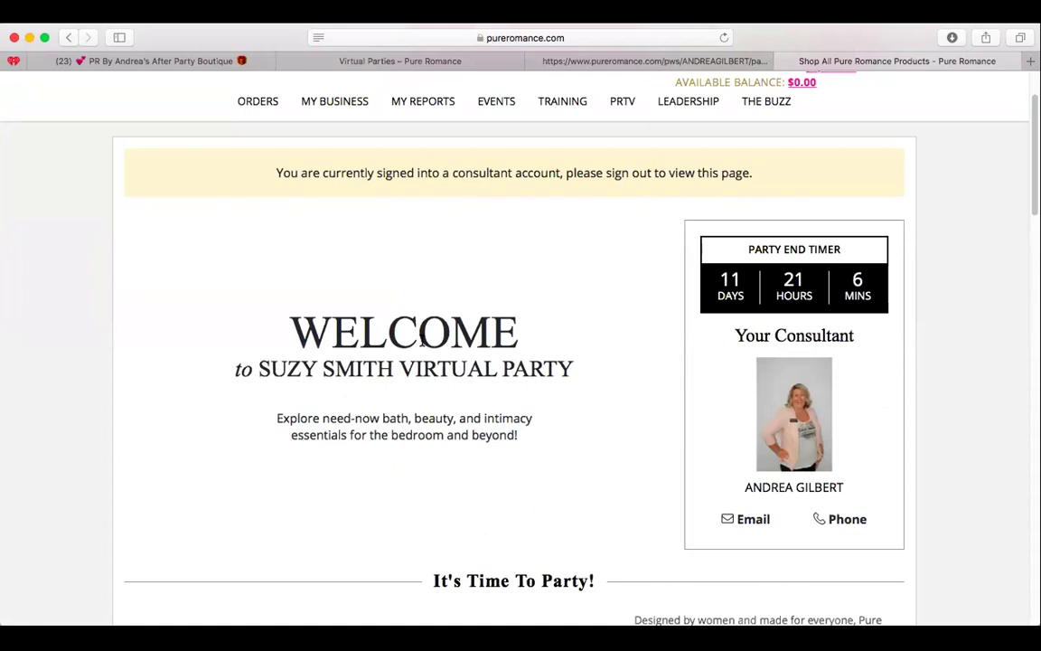
pyautogui.scroll(-1, 461, 305)
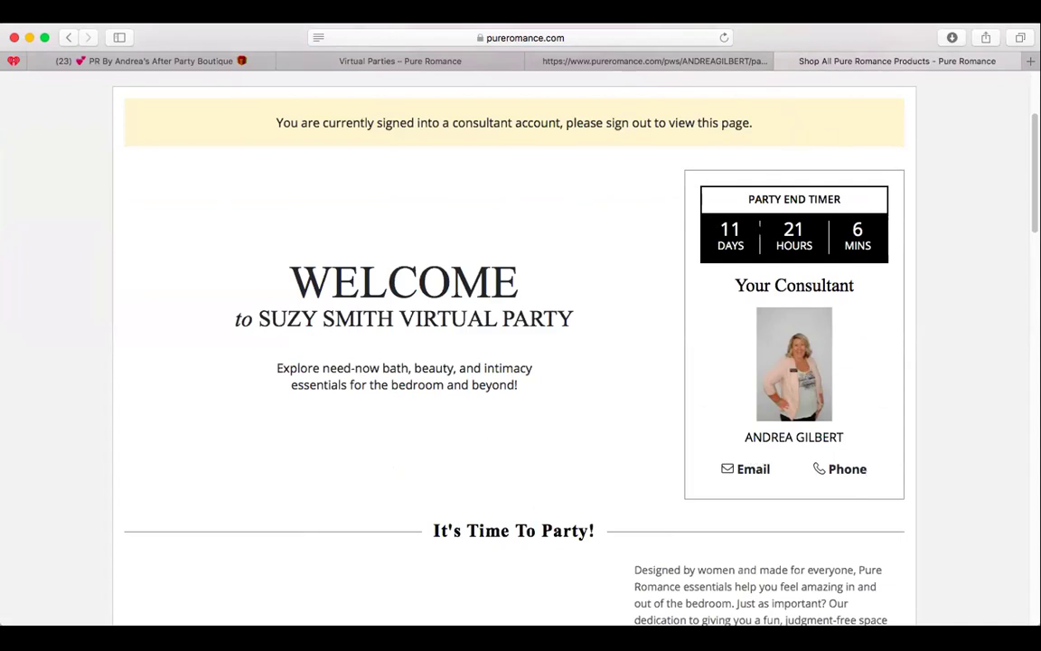
pyautogui.scroll(-15, 527, 309)
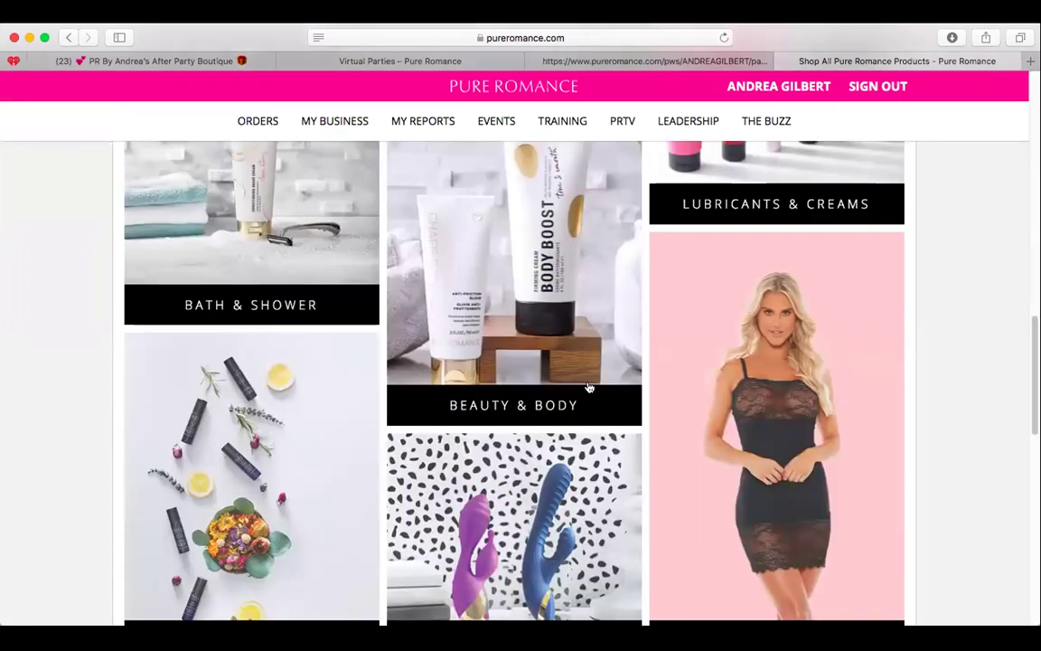
pyautogui.click(588, 386)
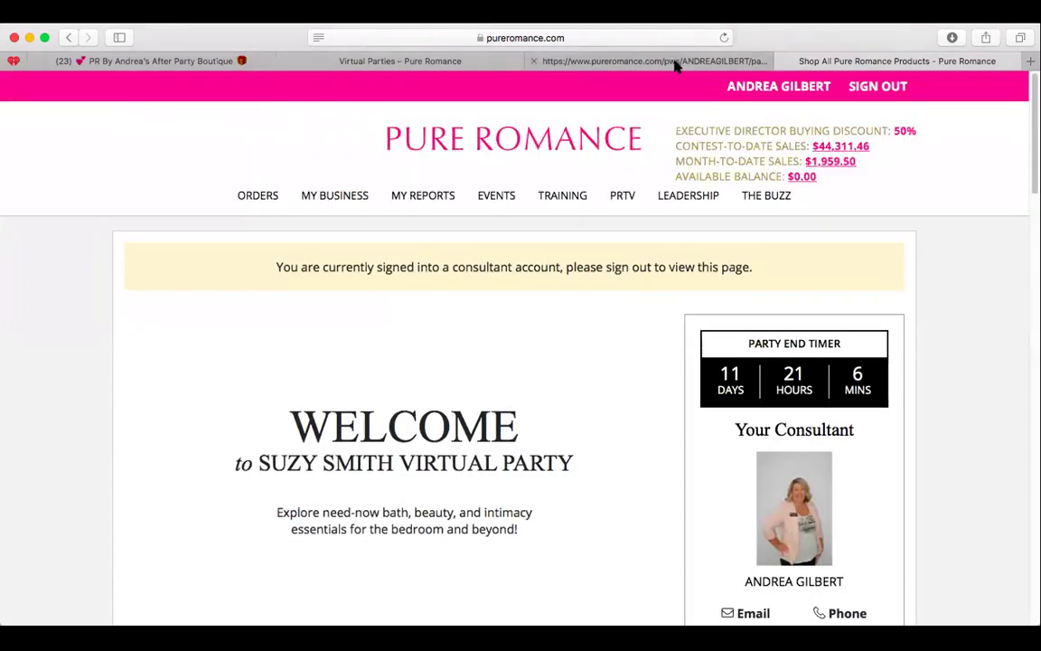
# Return to the party management tab and go to the guest list's E-mail Address field.
pyautogui.click(676, 62)
pyautogui.scroll(-10, 944, 326)
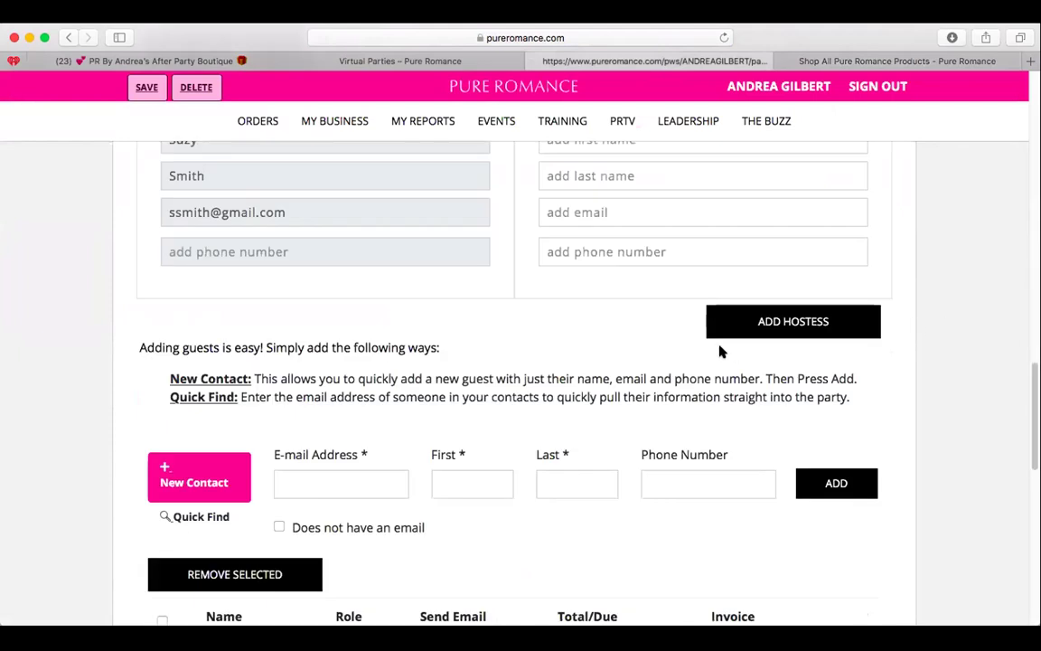
pyautogui.scroll(-3, 720, 351)
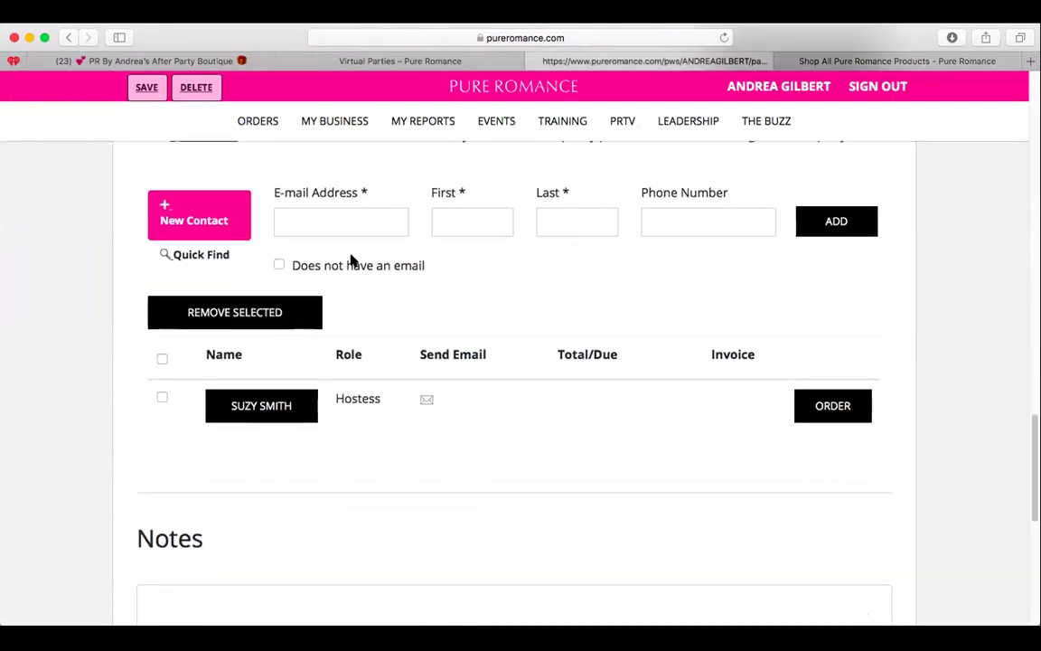
pyautogui.scroll(-1, 497, 244)
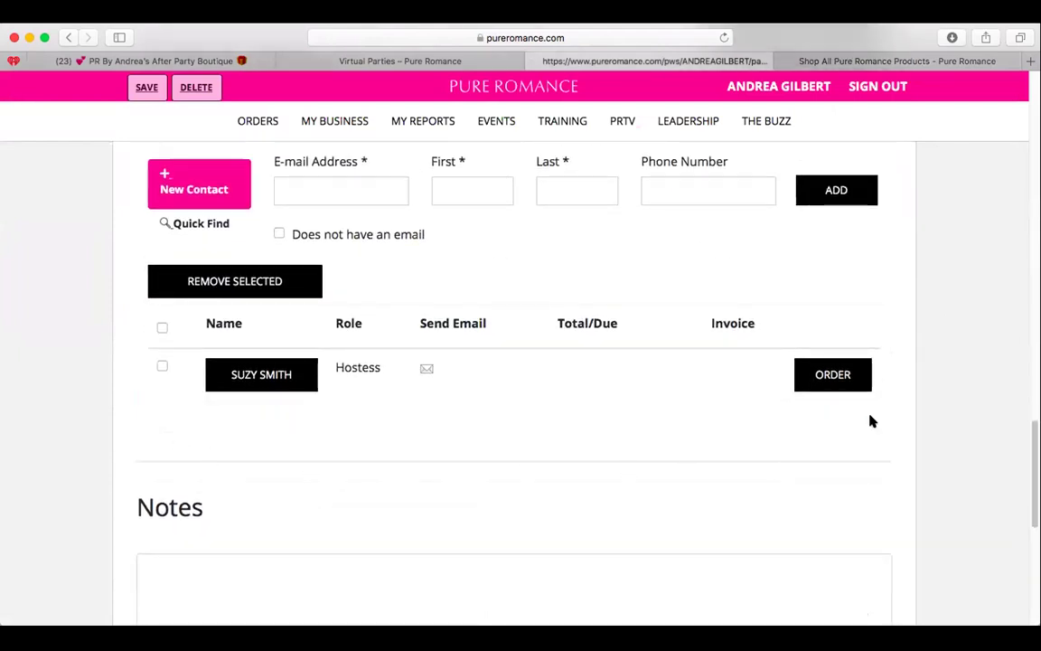
pyautogui.click(370, 195)
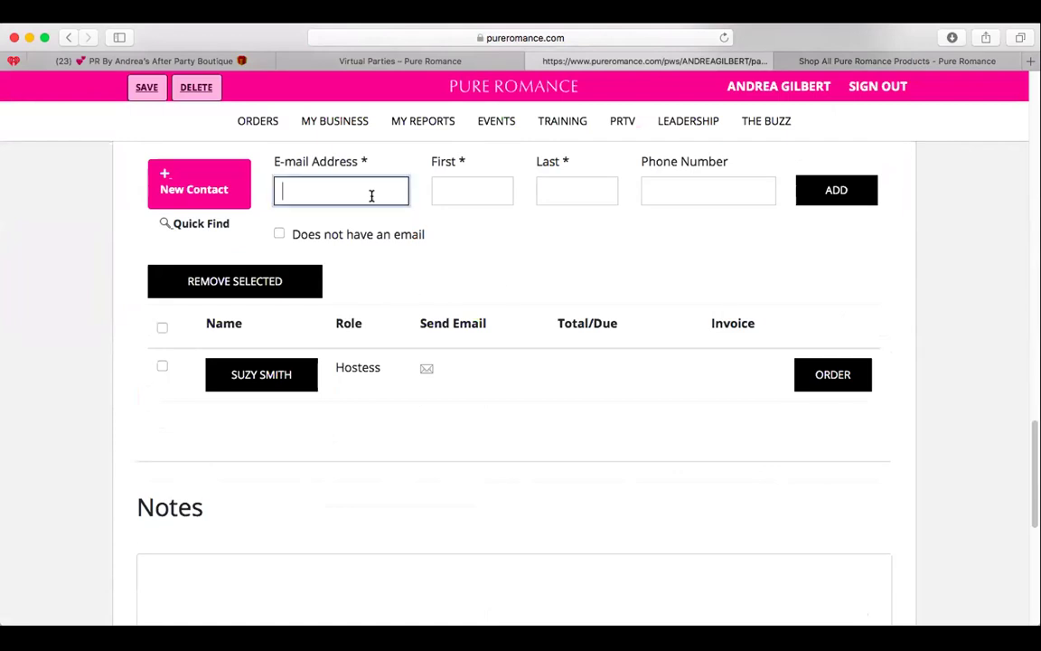
# Open the View Reports page from the MY REPORTS menu.
pyautogui.scroll(15, 551, 298)
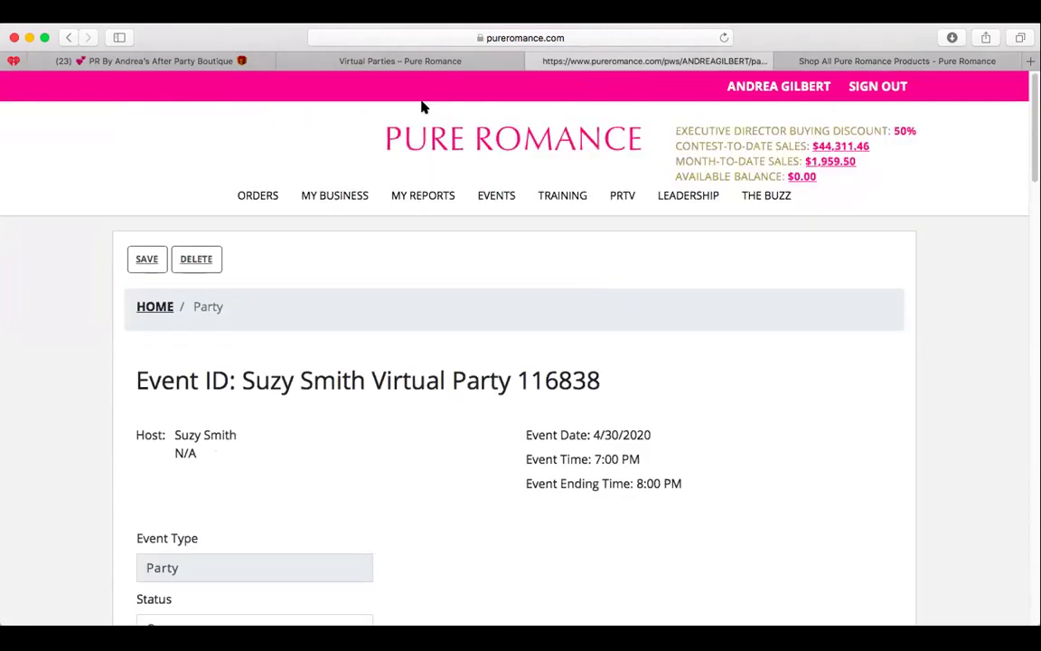
pyautogui.moveTo(432, 195)
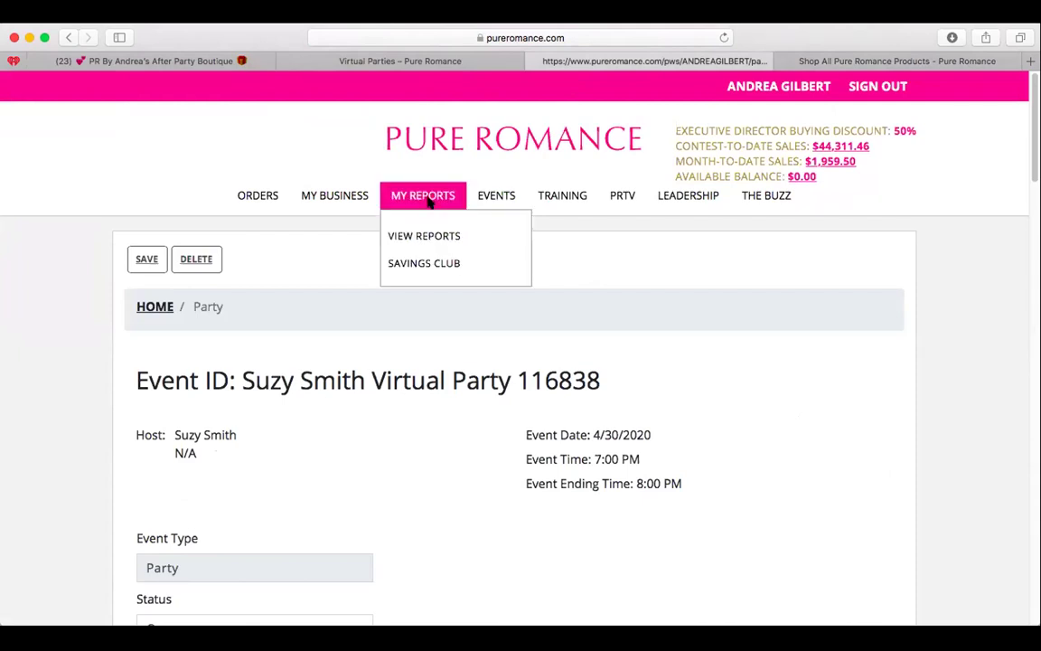
pyautogui.click(420, 239)
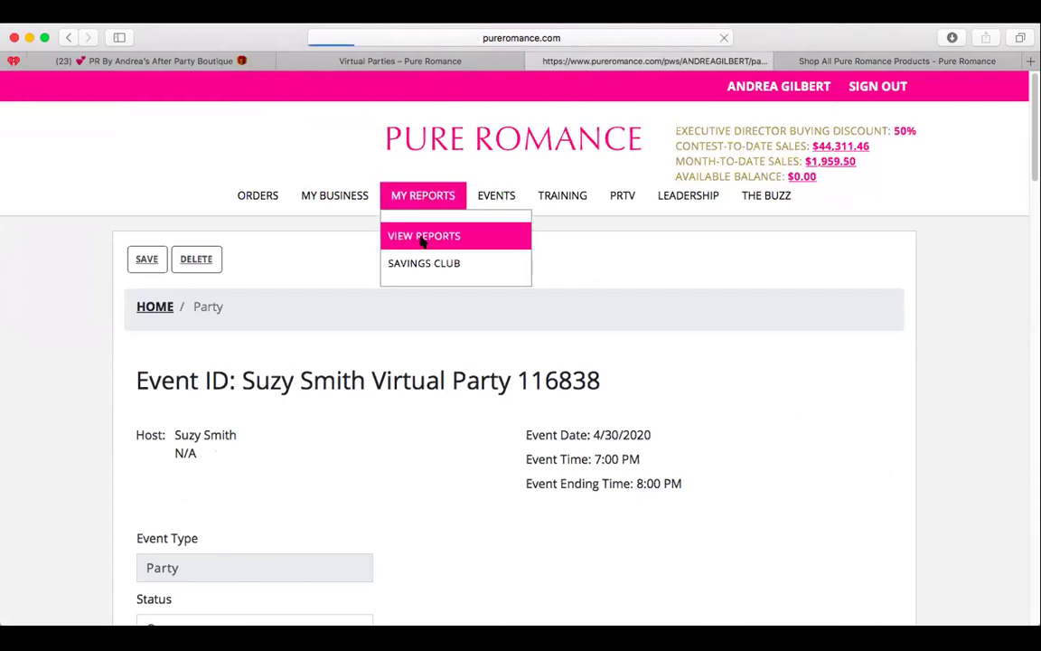